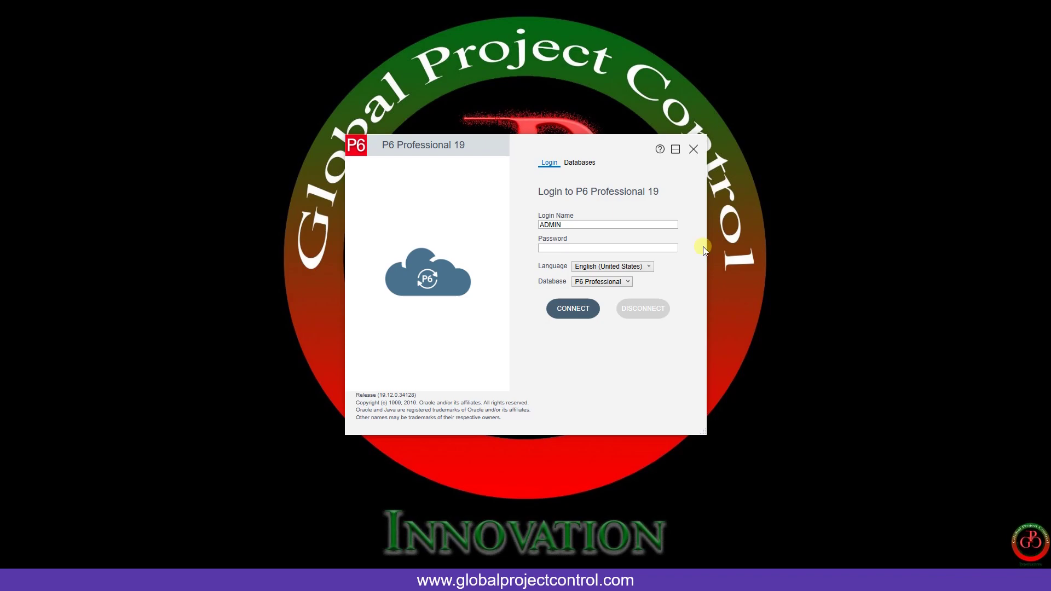
- Submit the administrator password at the P6 login and connect to the database
left_click(672, 249)
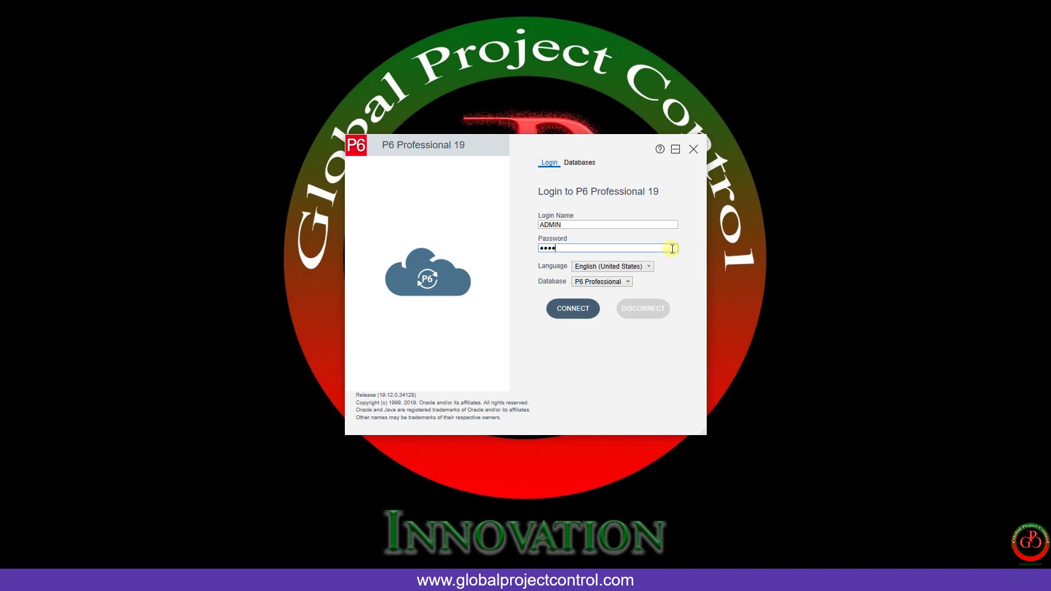
key("Return")
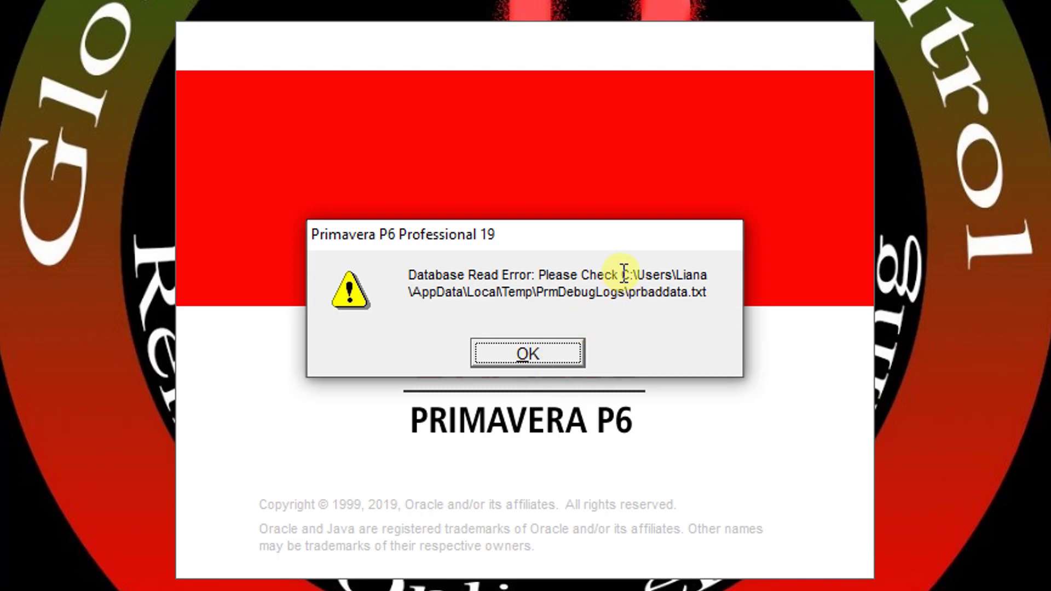
- Copy the log folder path from the Database Read Error, then dismiss the error
left_click_drag(622, 275, 631, 288)
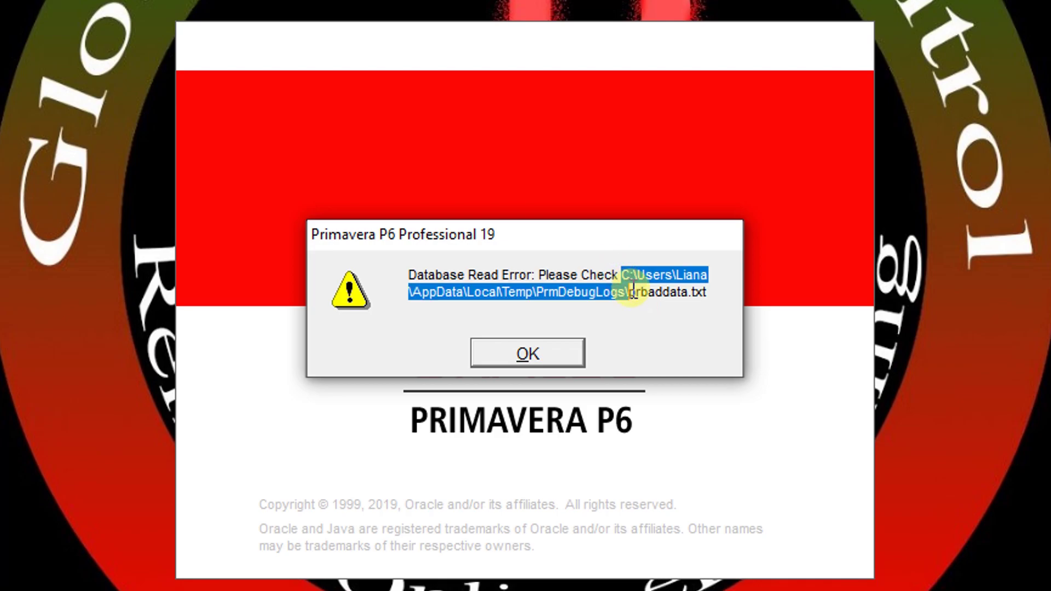
right_click(615, 295)
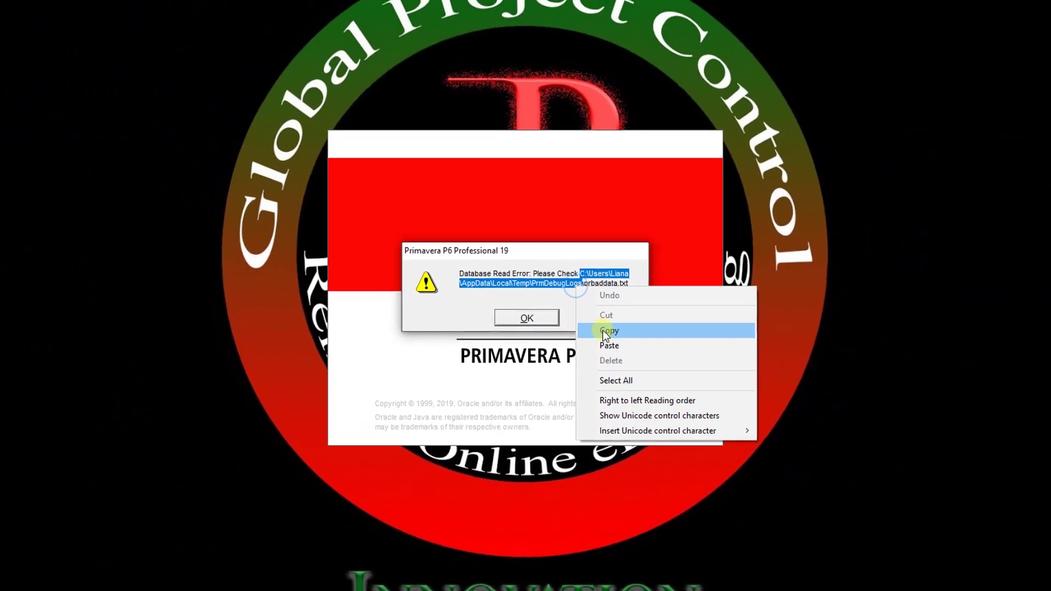
left_click(602, 330)
left_click(527, 318)
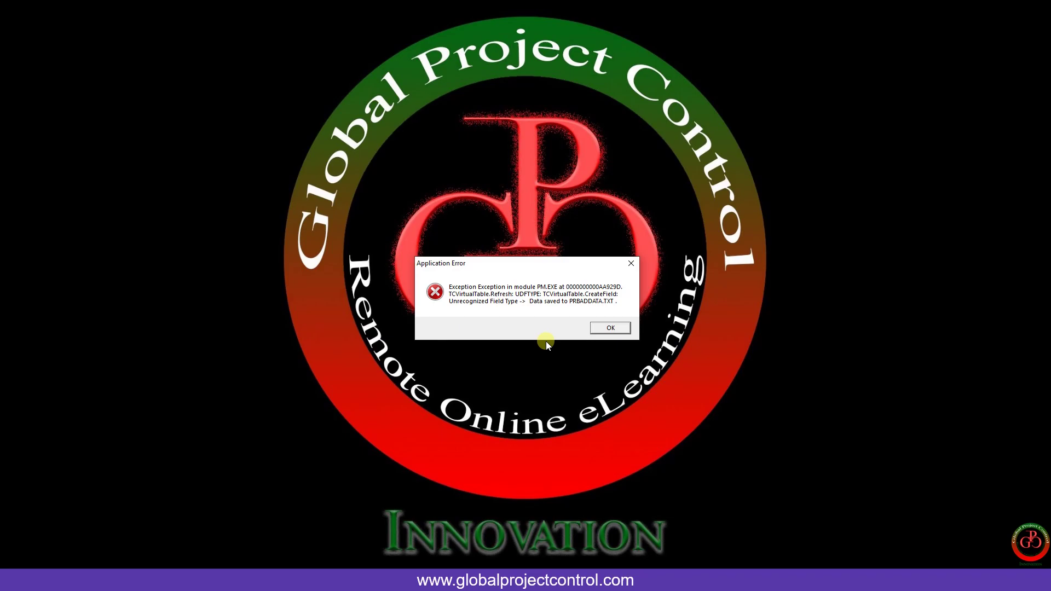
- Snip the Application Error dialog and paste the capture into a new Paint image
key("super+shift+s")
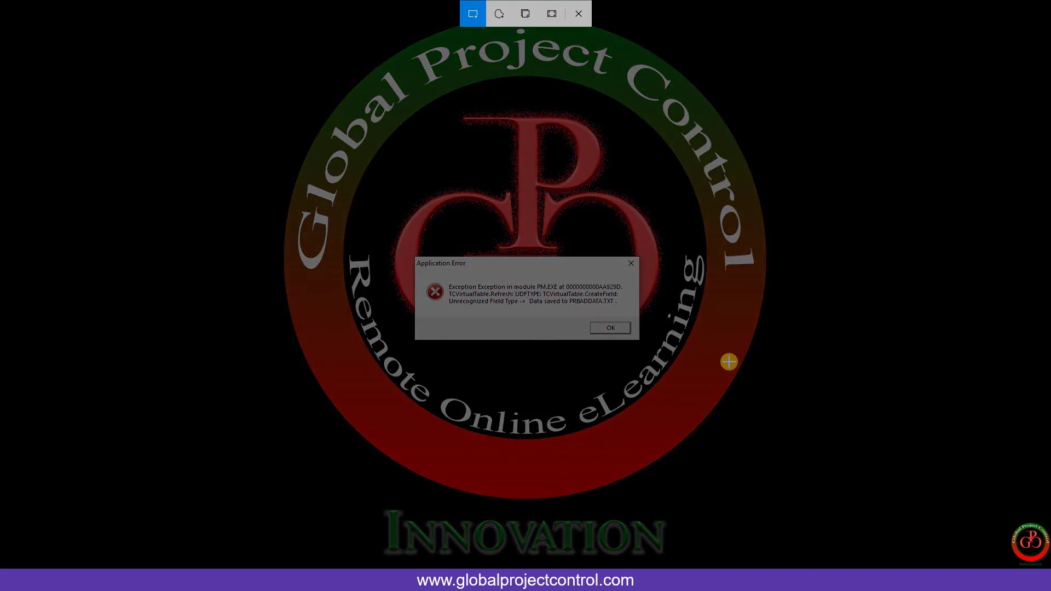
mouse_move(650, 349)
left_mouse_down()
mouse_move(401, 242)
mouse_move(407, 249)
left_mouse_up()
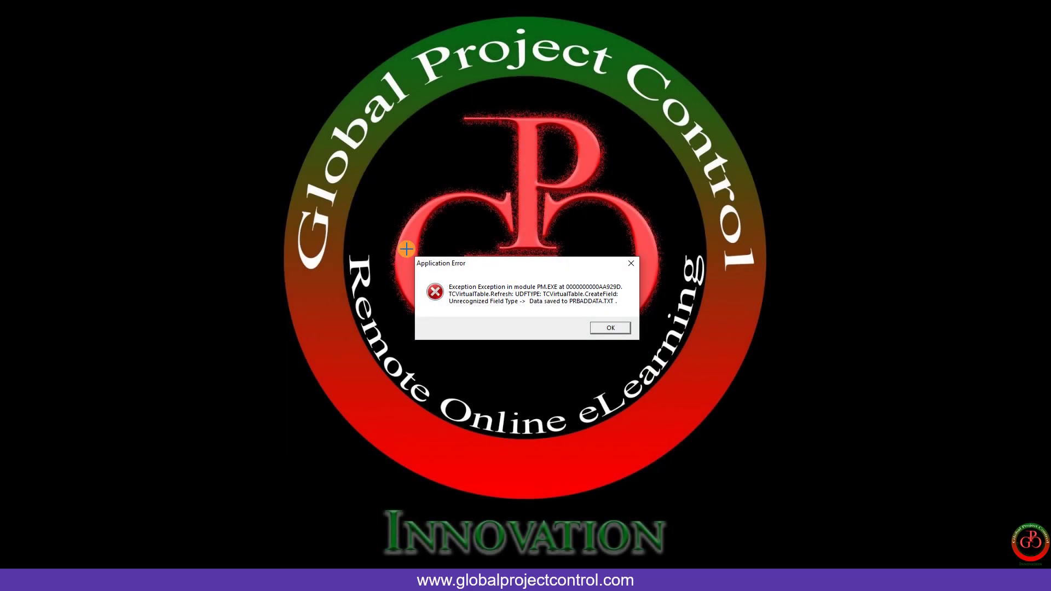
key("super")
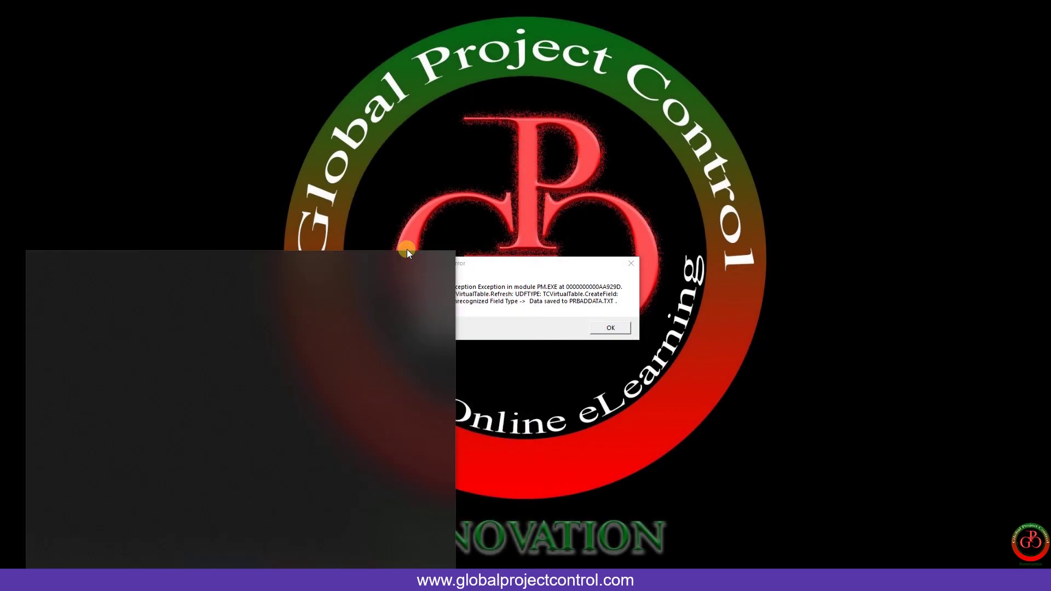
type("paint")
key("Return")
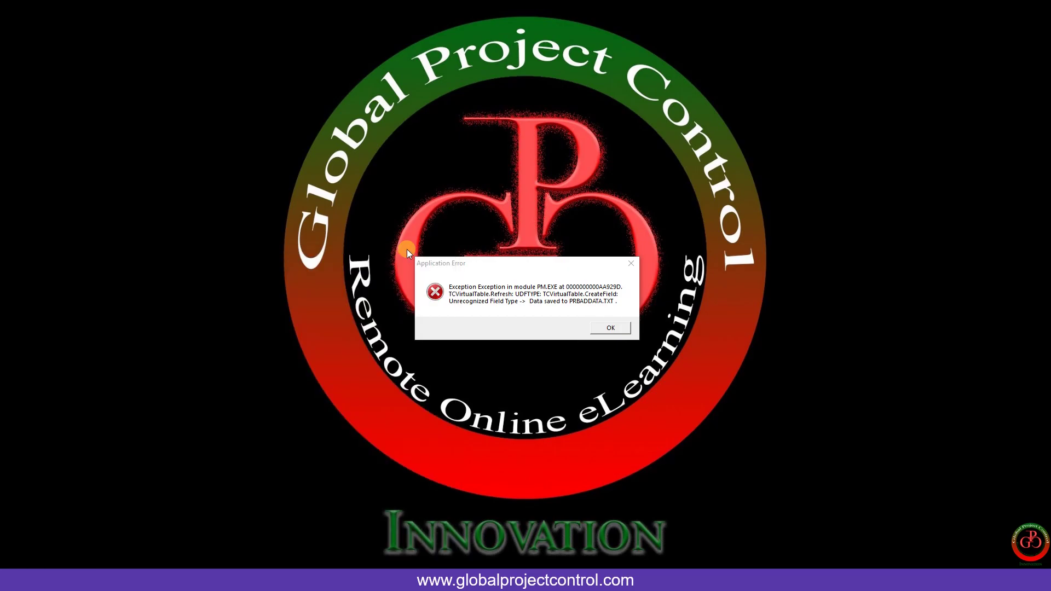
key("ctrl+v")
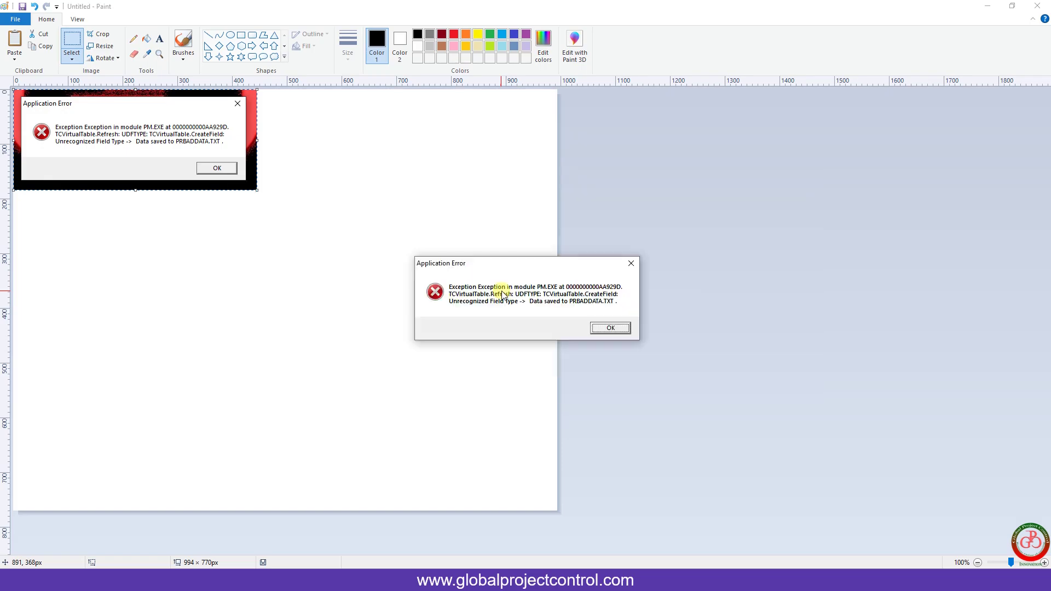
- Dismiss the Application Error, open a This PC File Explorer window, and minimise Paint
left_click(609, 328)
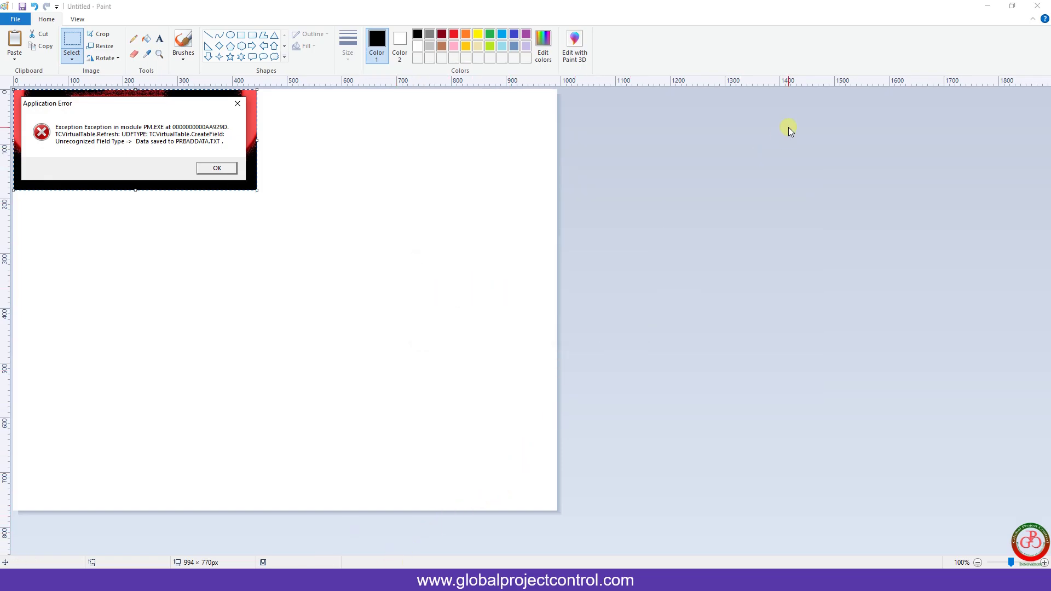
key("super+e")
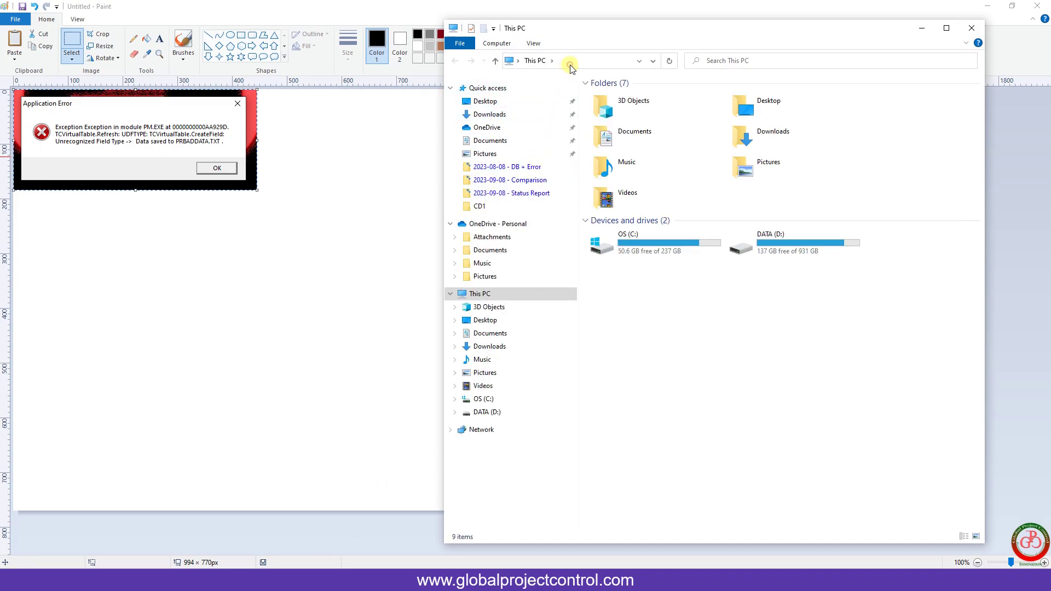
left_click(570, 65)
key("BackSpace")
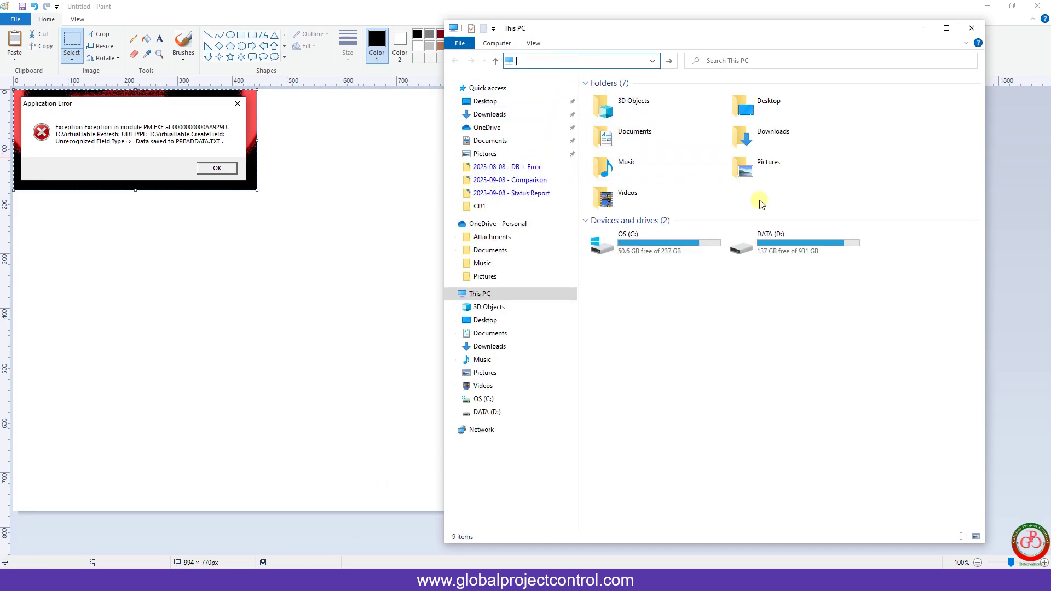
key("alt+F4")
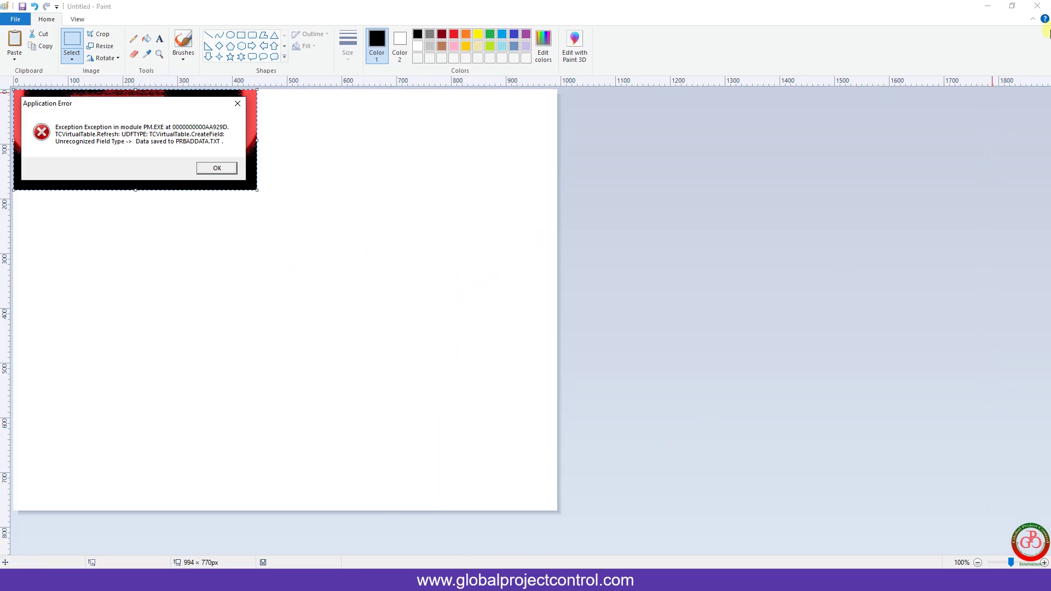
left_click(988, 5)
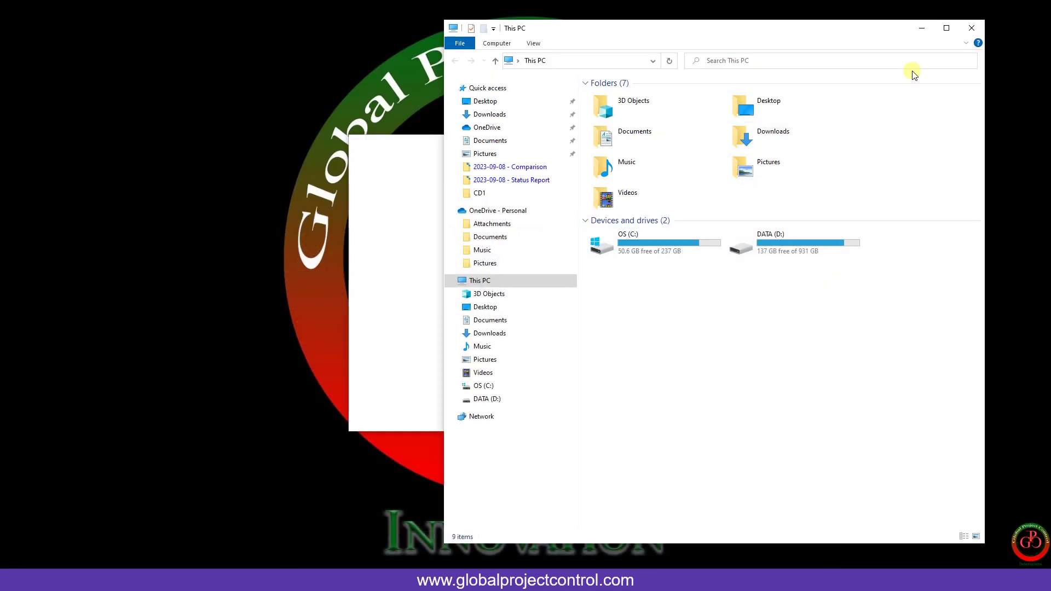
- Minimise File Explorer and log in to P6 again with the administrator password
left_click(922, 28)
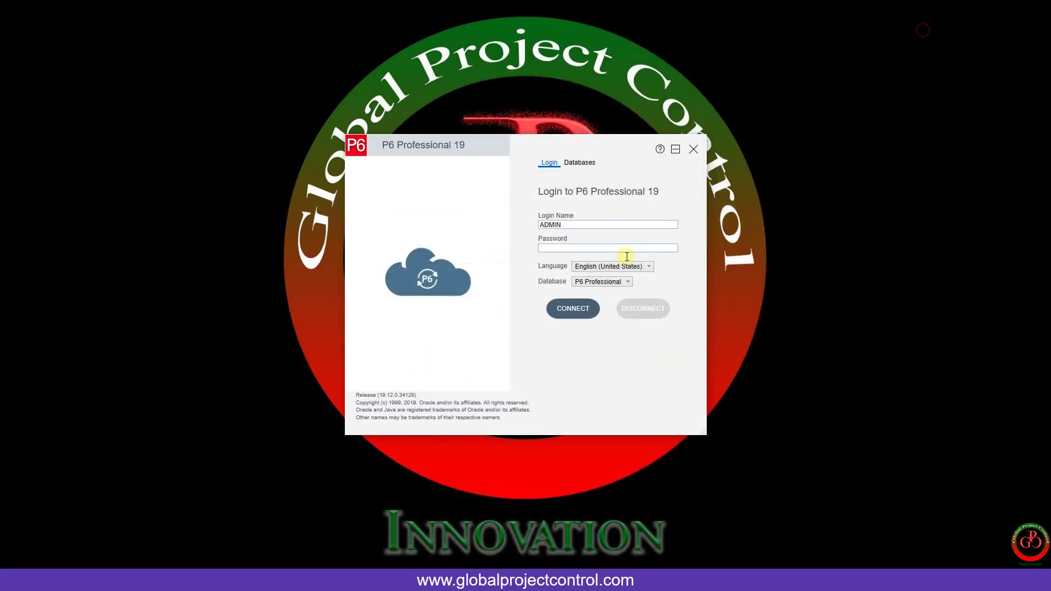
left_click(561, 246)
type("admin")
key("Return")
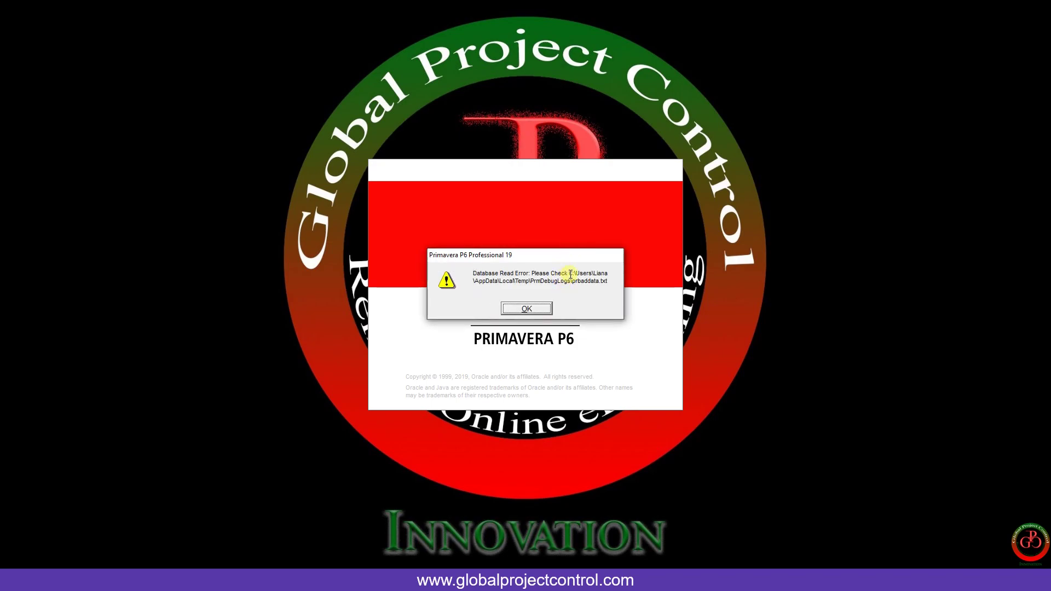
- Paste the error's log path into File Explorer's address bar to open the PrmDebugLogs folder
left_click_drag(570, 274, 572, 282)
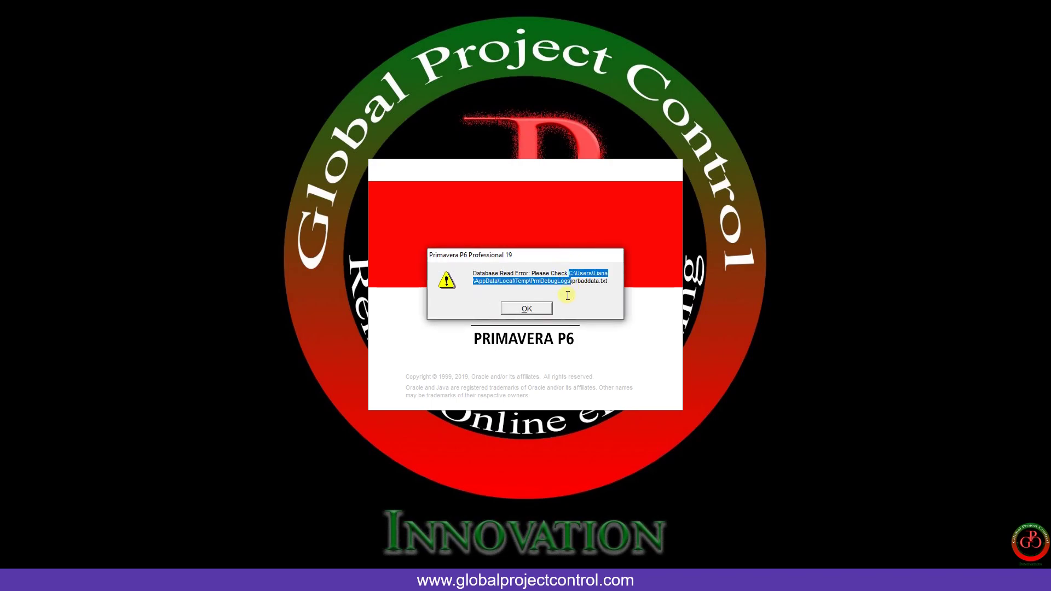
key("alt+Tab")
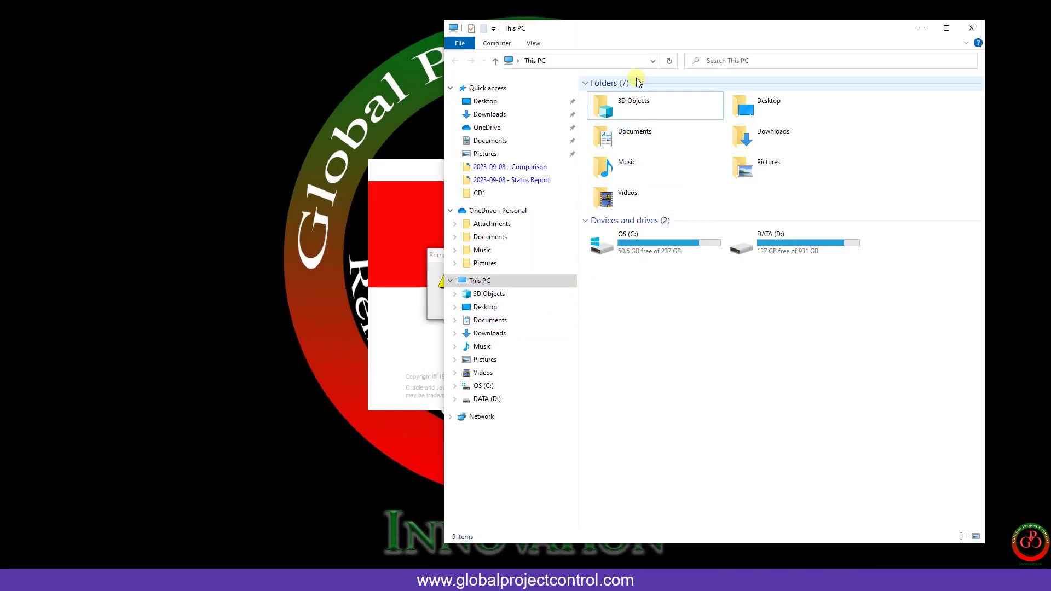
left_click(624, 62)
key("ctrl+v")
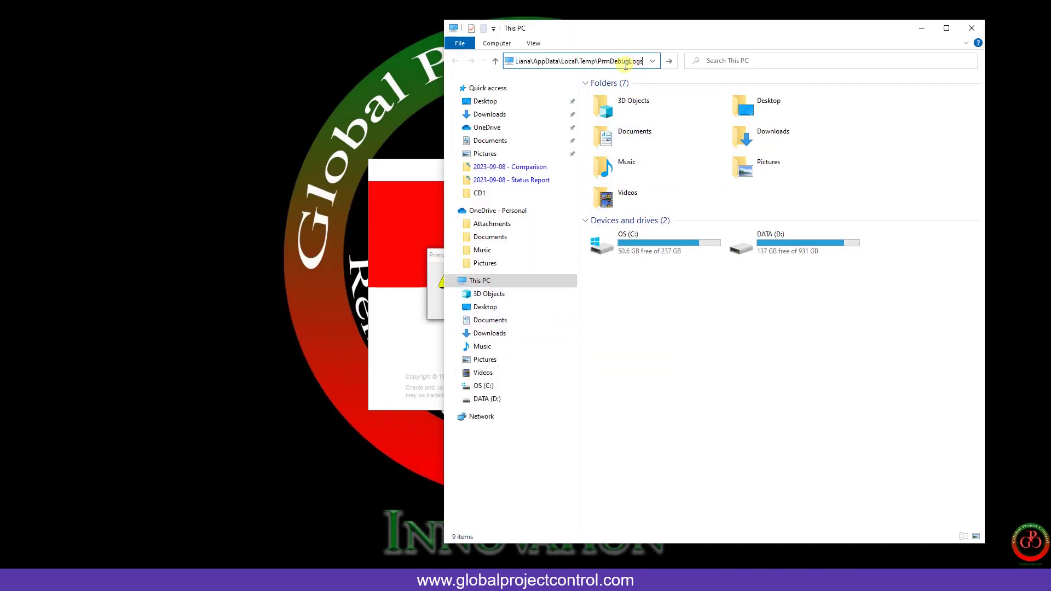
key("Return")
- Open prbaddata.txt and highlight its UDF_TYPE_ID 19228, TABLE_NAME = TASK and UDF_TYPE_NAME lines
double_click(618, 96)
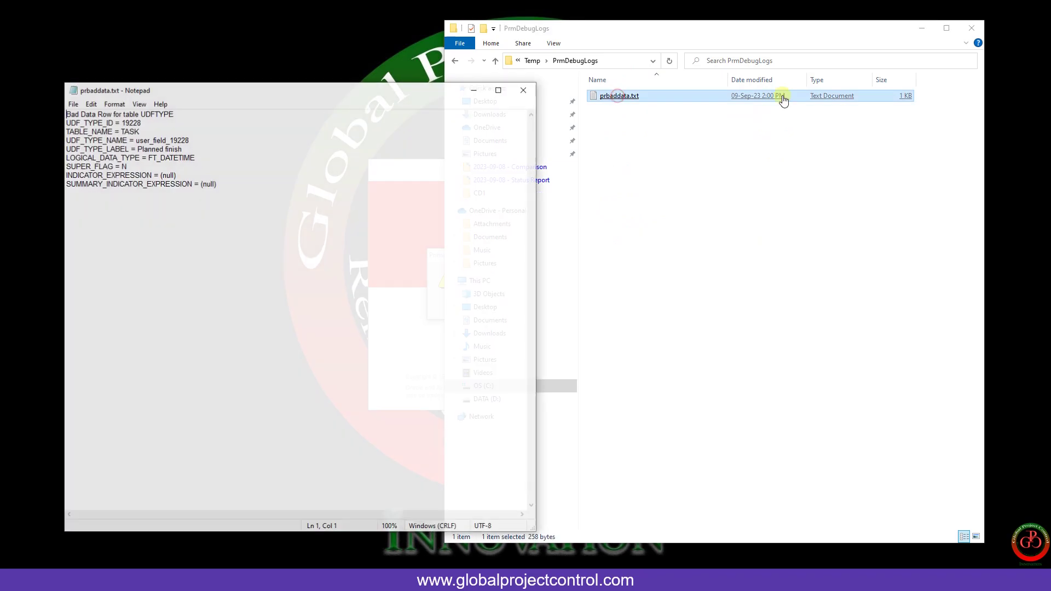
left_click(922, 28)
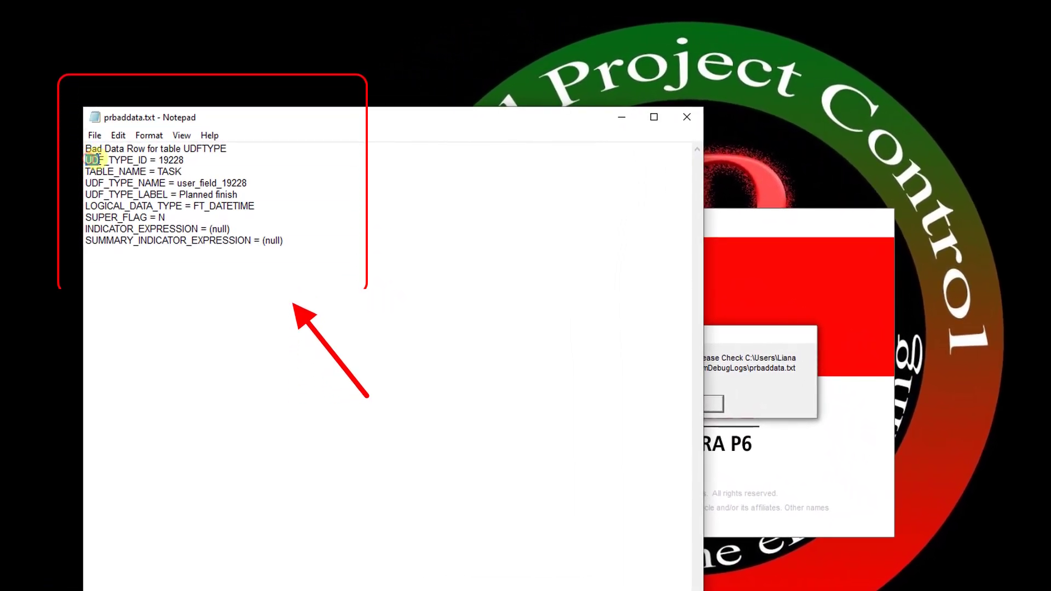
left_click_drag(82, 154, 180, 161)
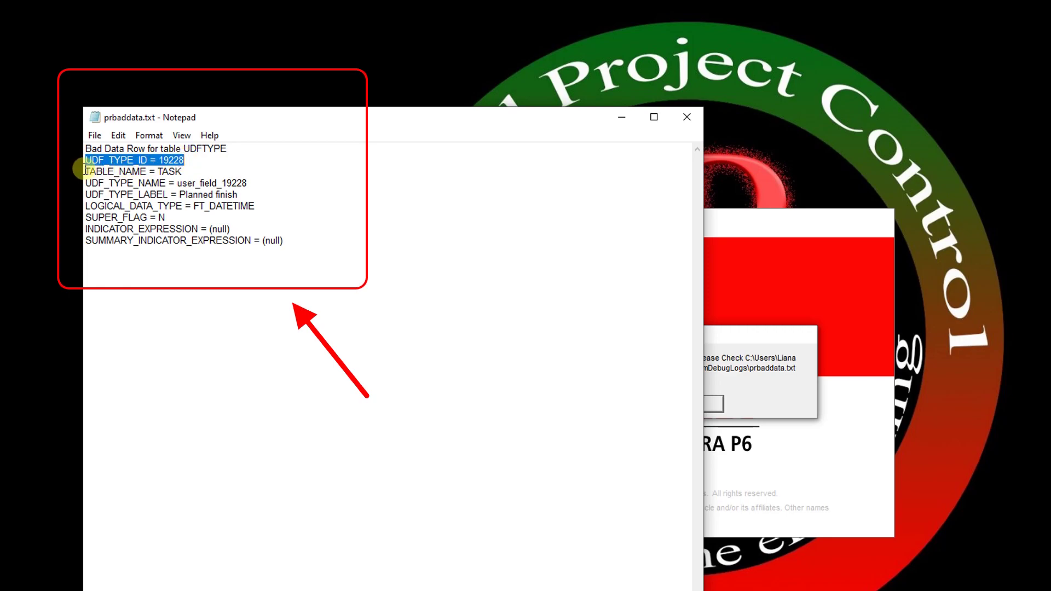
left_click_drag(85, 172, 177, 173)
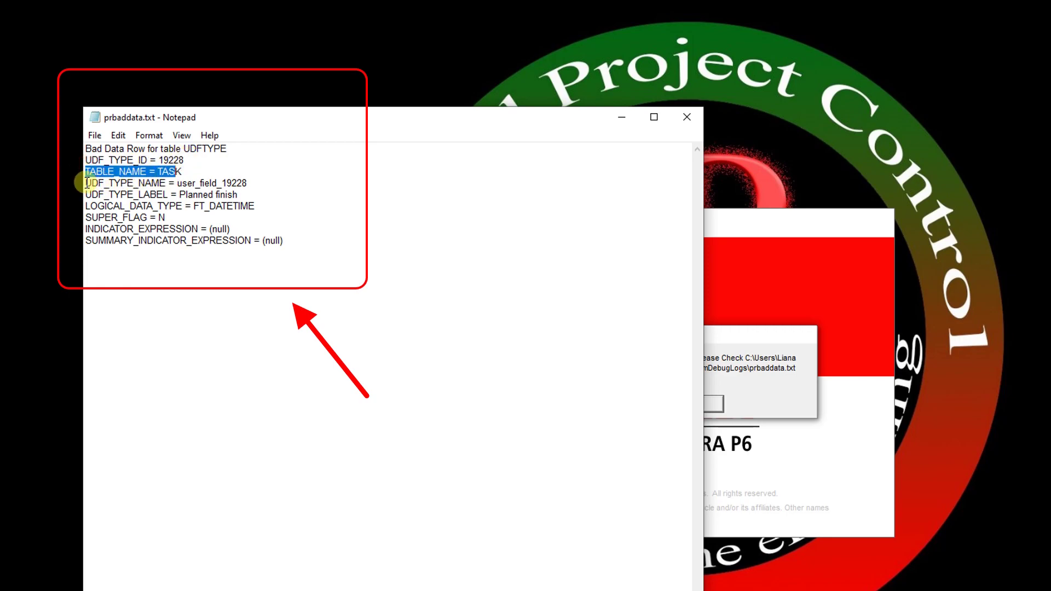
left_click_drag(86, 183, 249, 183)
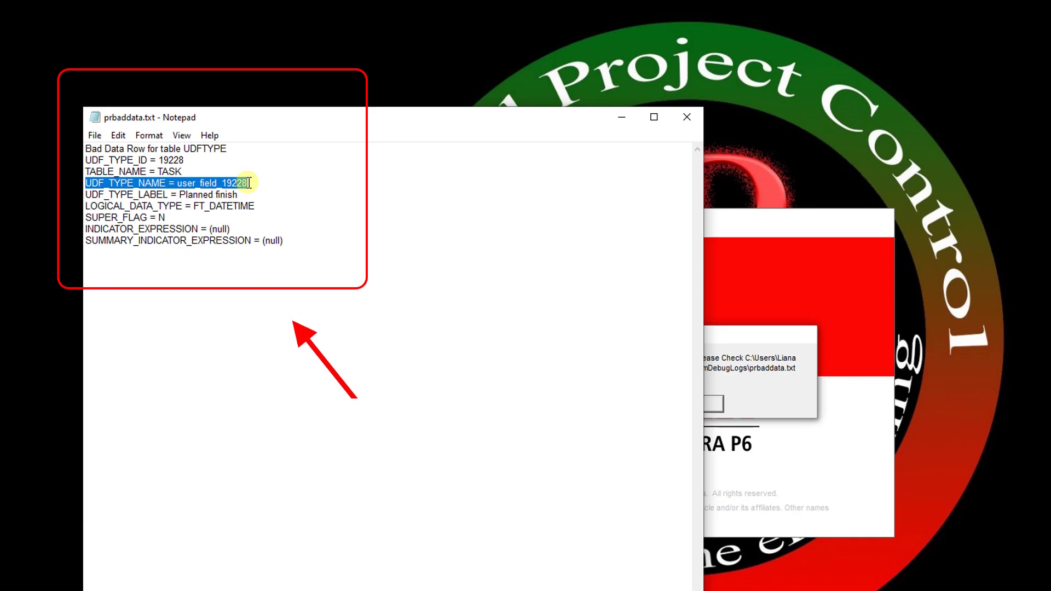
- Review the whole bad-row report, then dismiss the P6 Database Read Error
left_click_drag(285, 241, 230, 142)
left_click(109, 147)
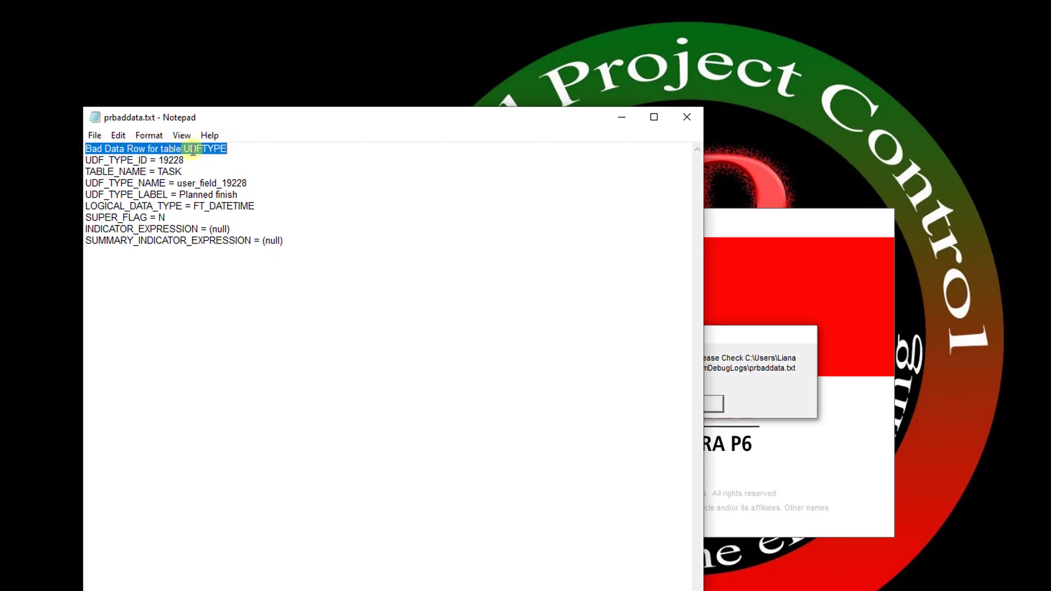
left_click(734, 346)
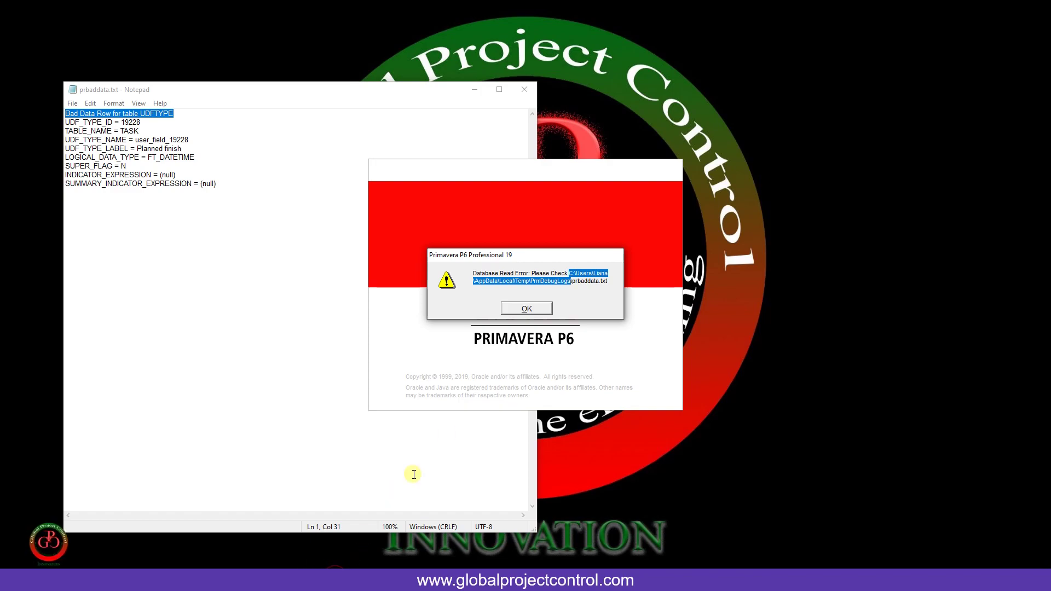
left_click(527, 309)
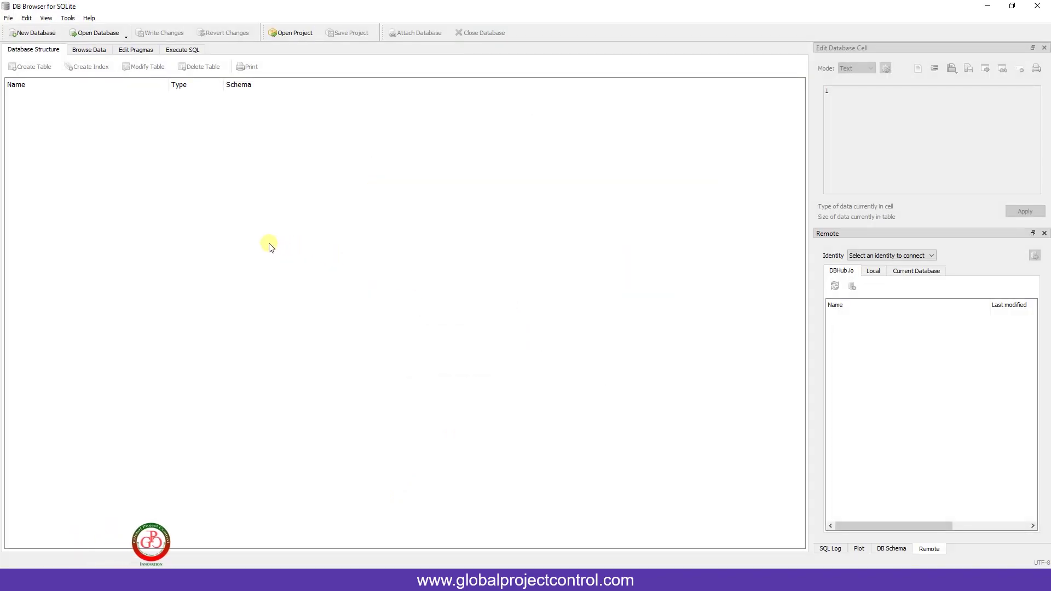
- Load PPMDBSQLite~1.db from Desktop > 2023-08-08 - DB + Error through New Database, confirming replace
left_click(9, 20)
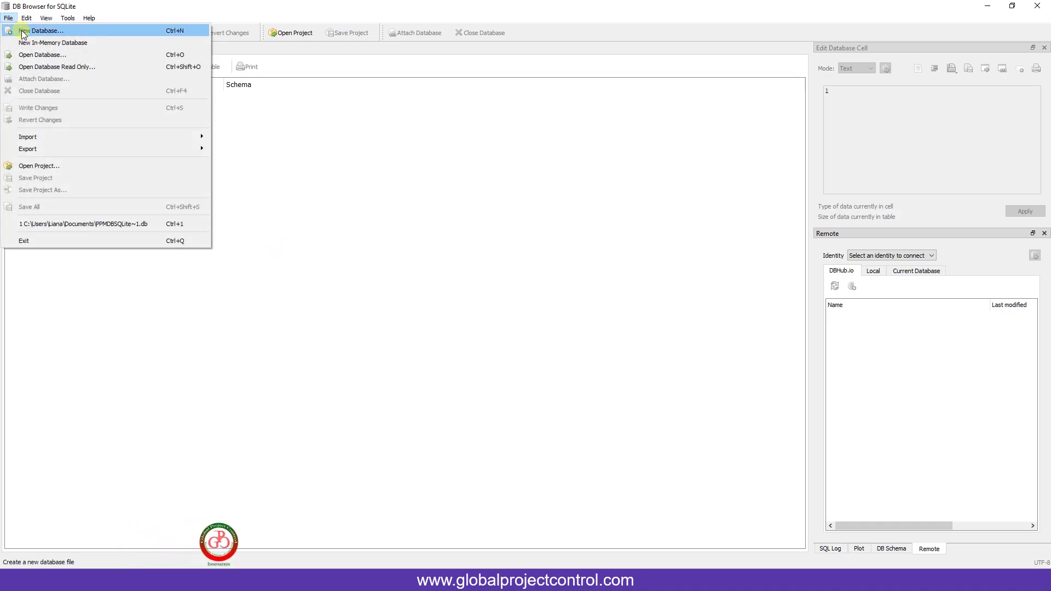
left_click(43, 31)
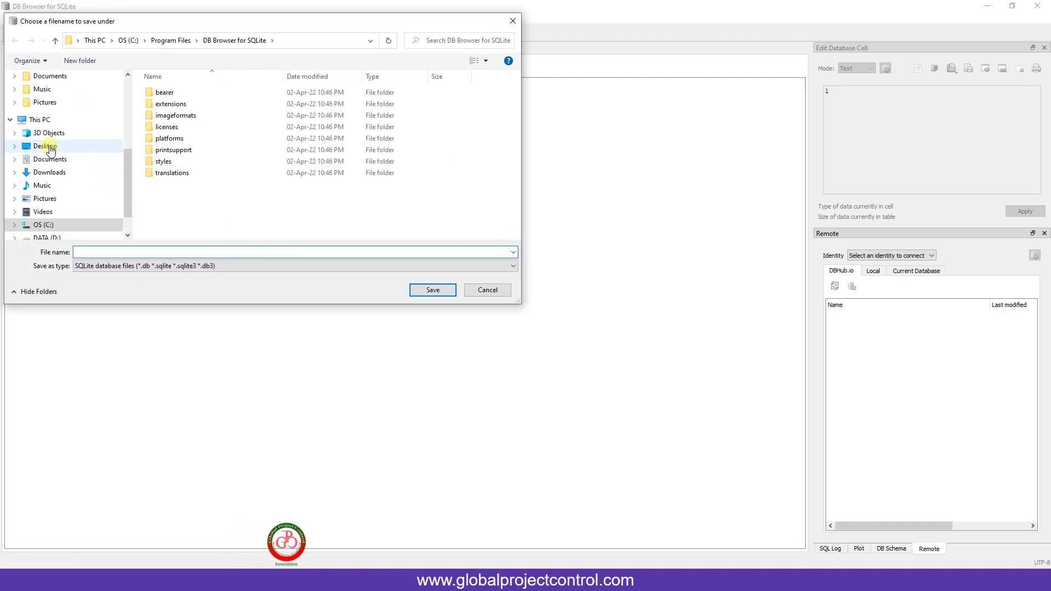
left_click(49, 146)
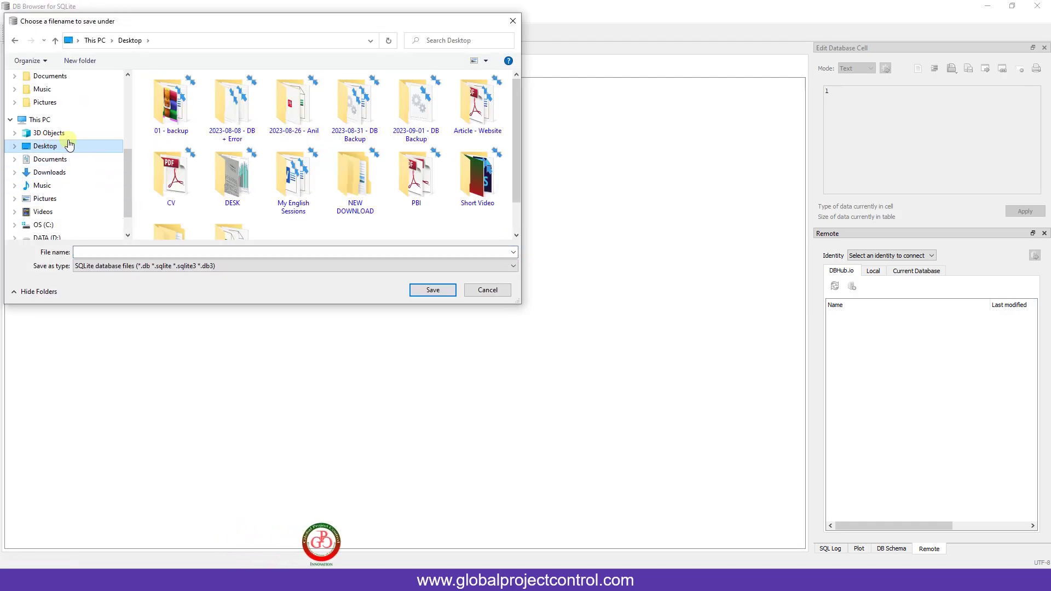
double_click(233, 106)
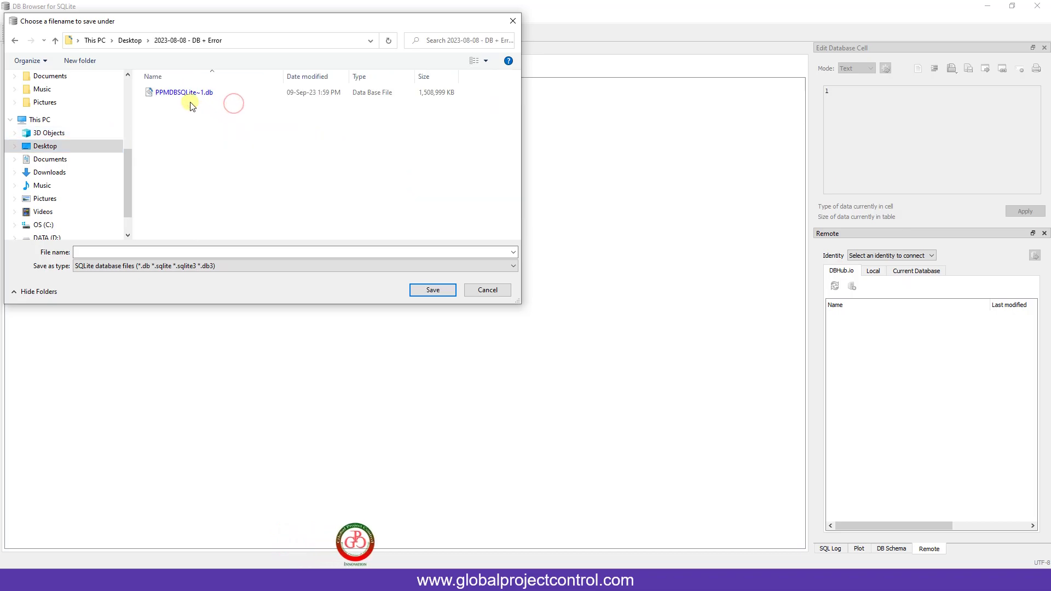
double_click(178, 94)
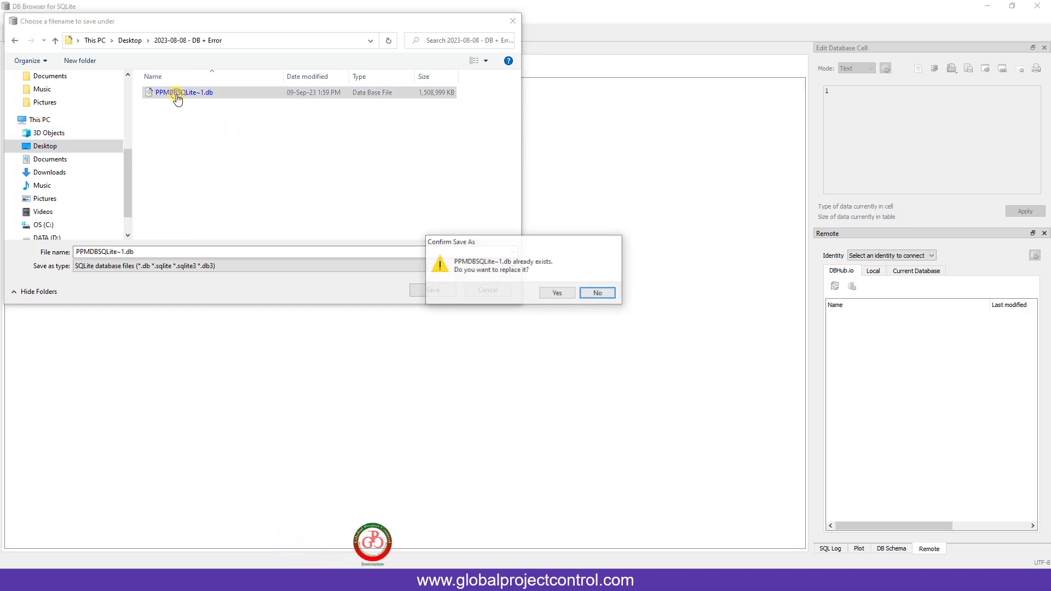
left_click(556, 294)
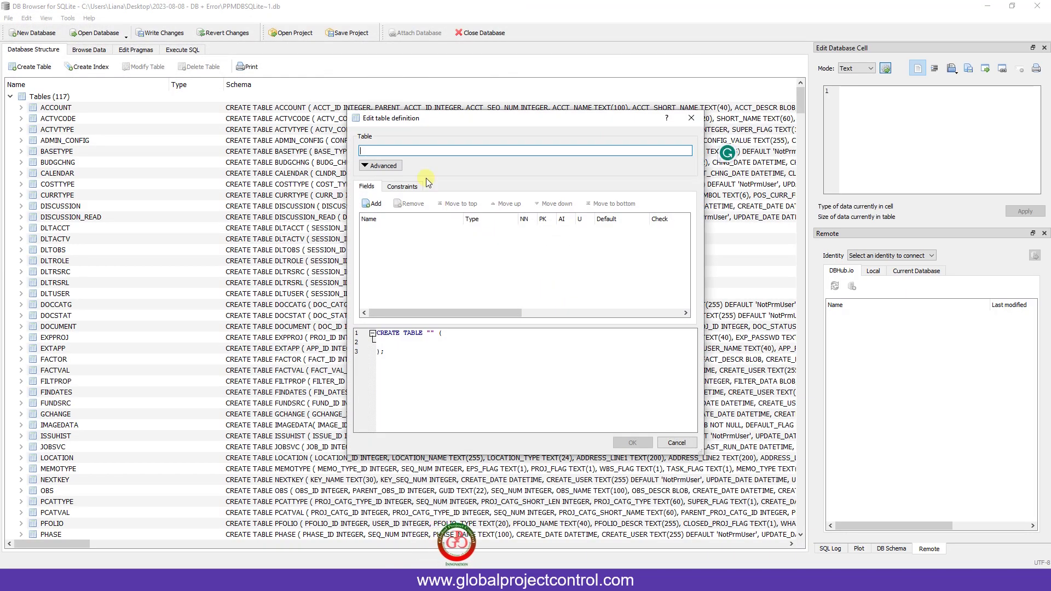
left_click(677, 443)
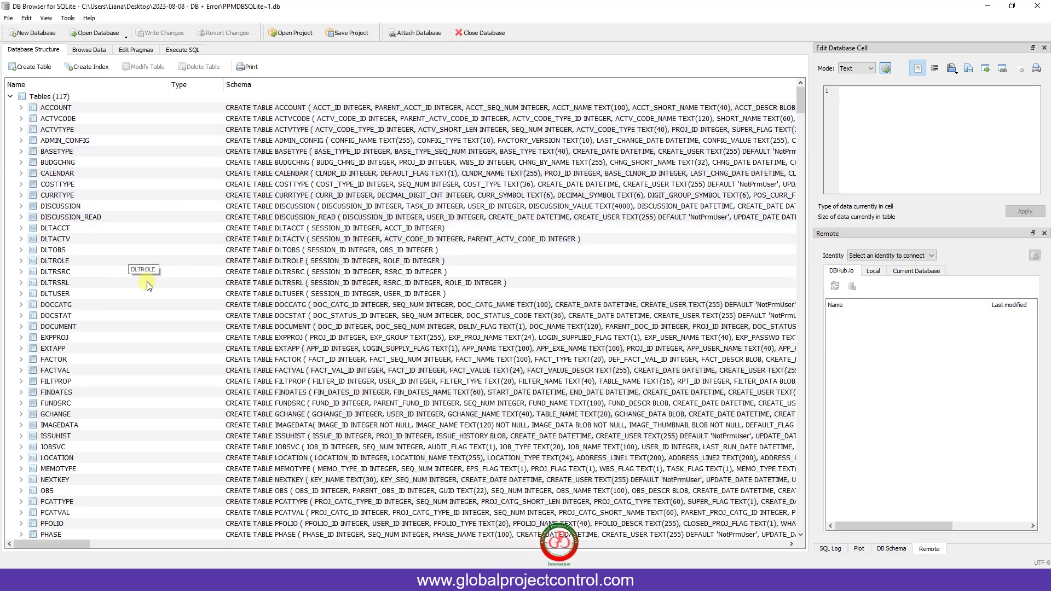
- Scroll the Database Structure table list down to UDFTYPE and back up
scroll(146, 293, "down", 6)
scroll(147, 293, "down", 20)
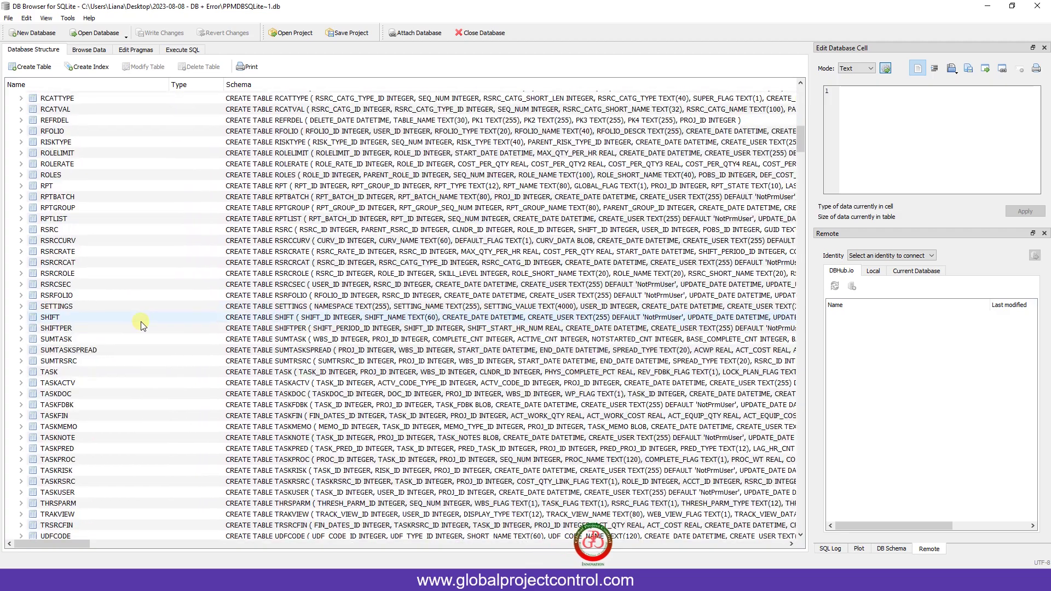
scroll(140, 321, "down", 6)
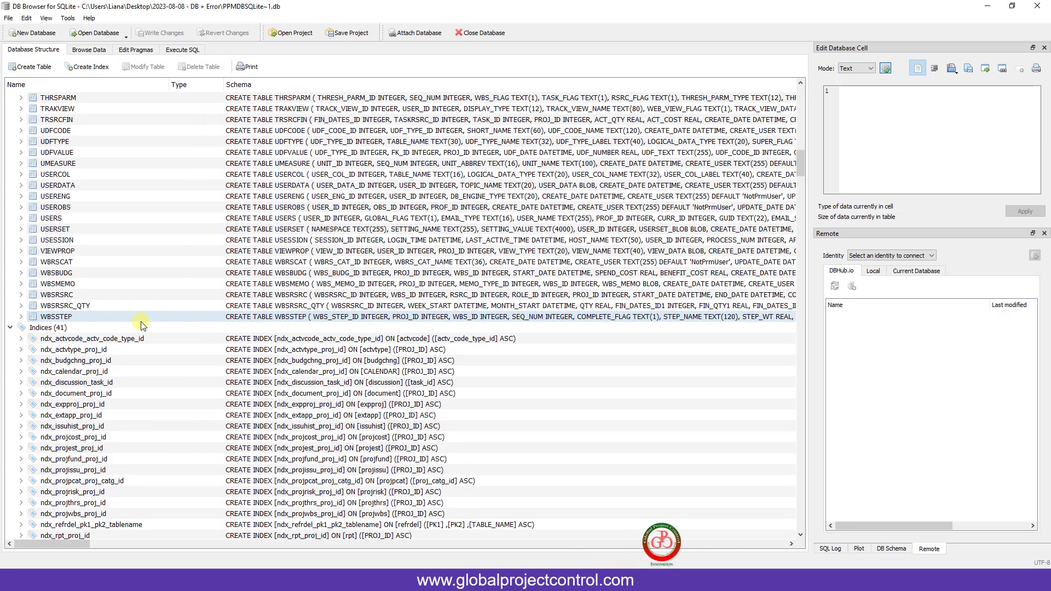
scroll(141, 324, "up", 1)
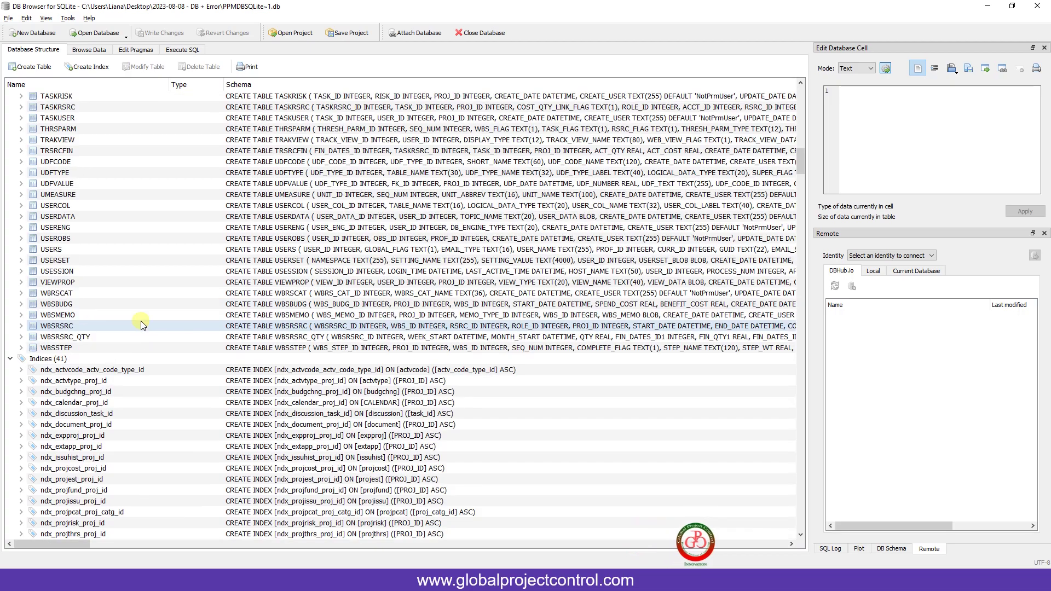
scroll(141, 325, "up", 6)
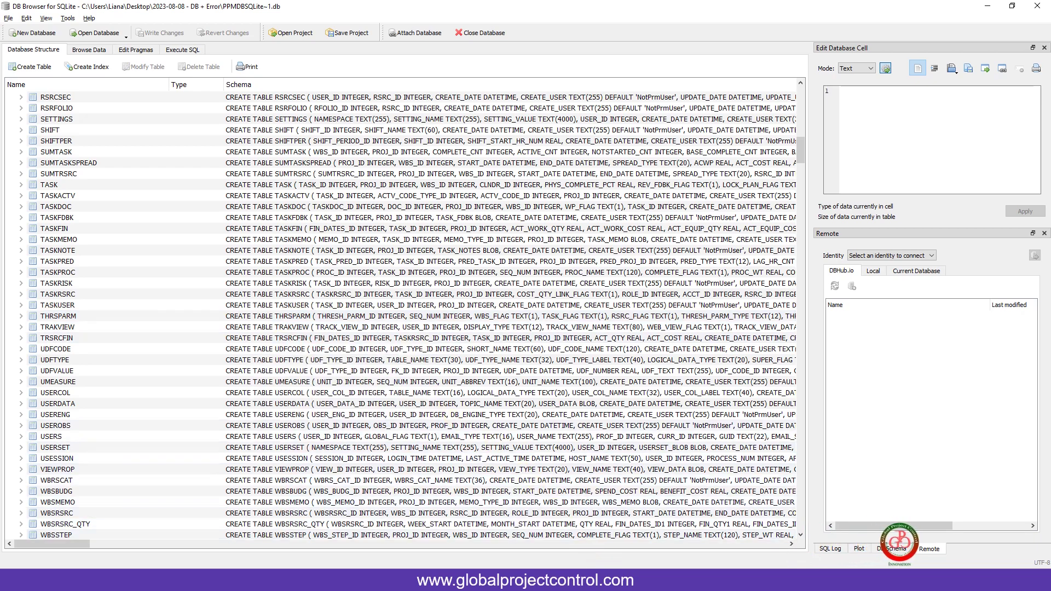
- Place the prbaddata.txt notes beside DB Browser and expand UDFTYPE, selecting its UDF_TYPE_ID column
left_click_drag(197, 93, 629, 103)
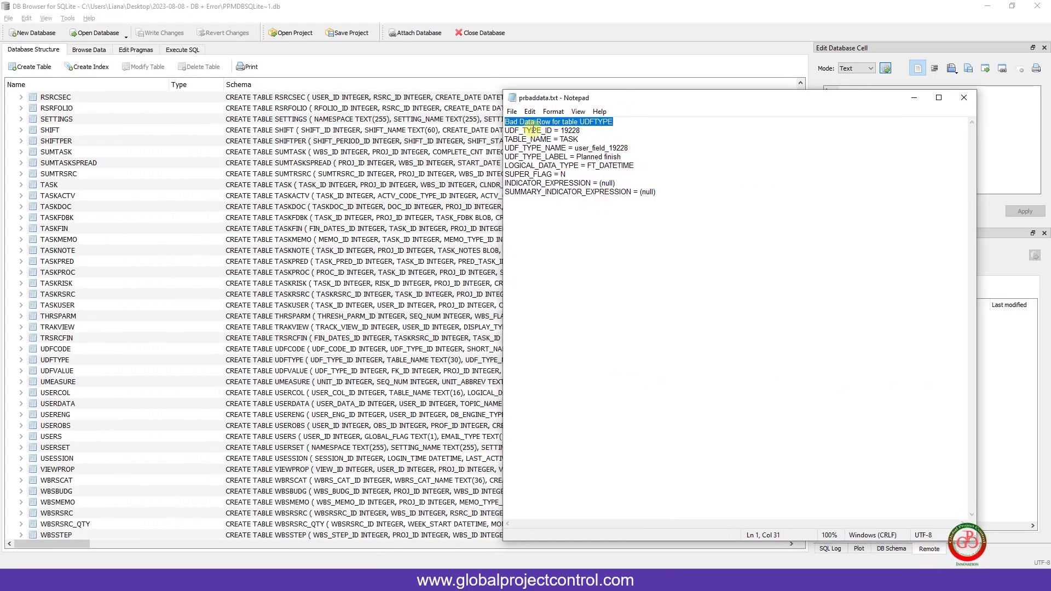
left_click_drag(553, 130, 505, 131)
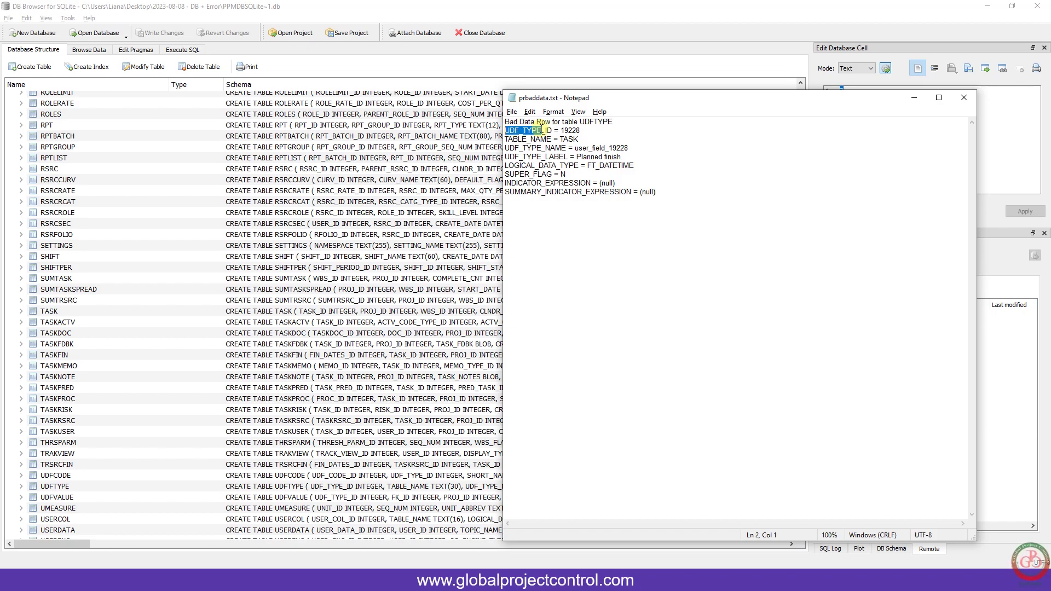
left_click(123, 311)
scroll(123, 310, "down", 6)
scroll(124, 310, "down", 1)
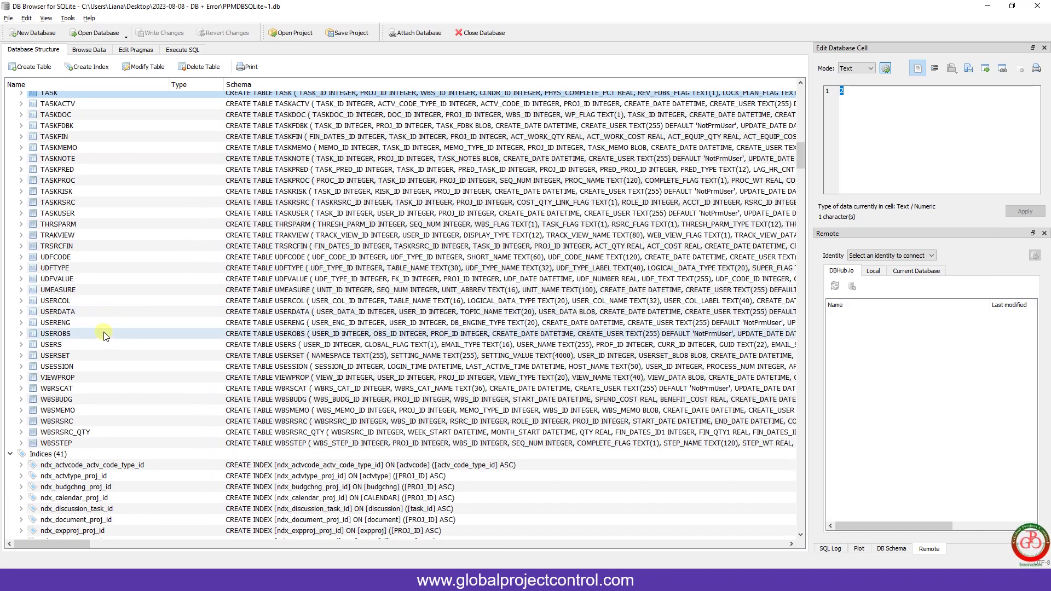
left_click(82, 269)
left_click(21, 267)
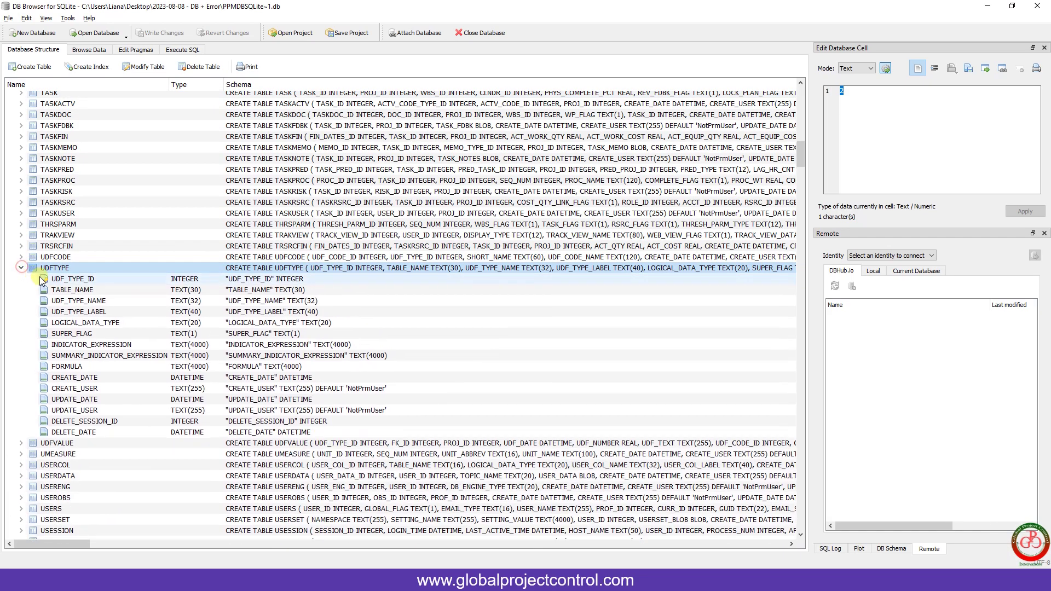
left_click(75, 280)
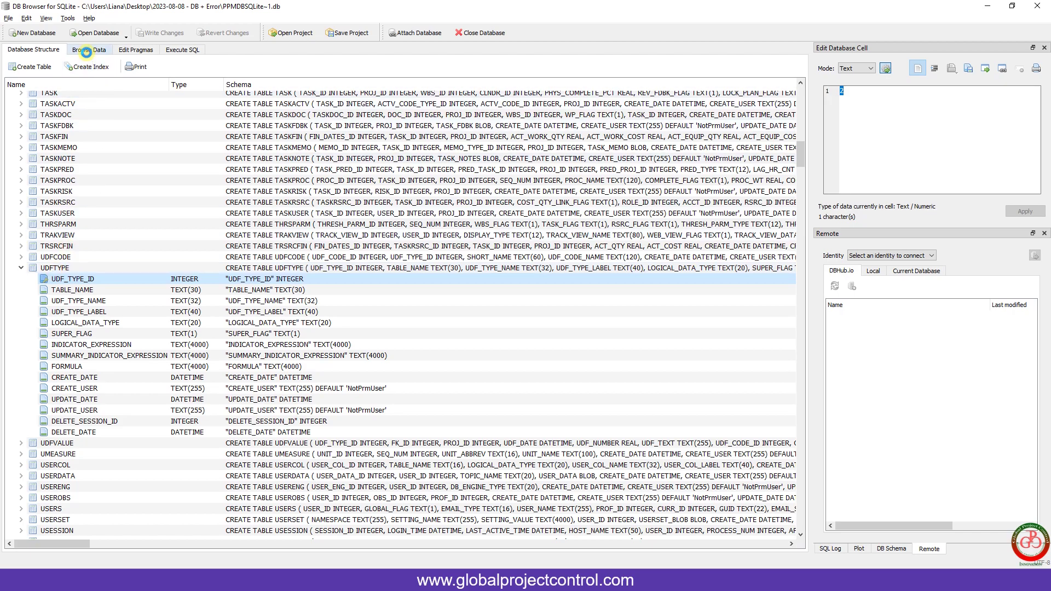
- Show the UDFTYPE table's rows in the Browse Data tab
left_click(86, 50)
left_click(80, 67)
left_click(81, 71)
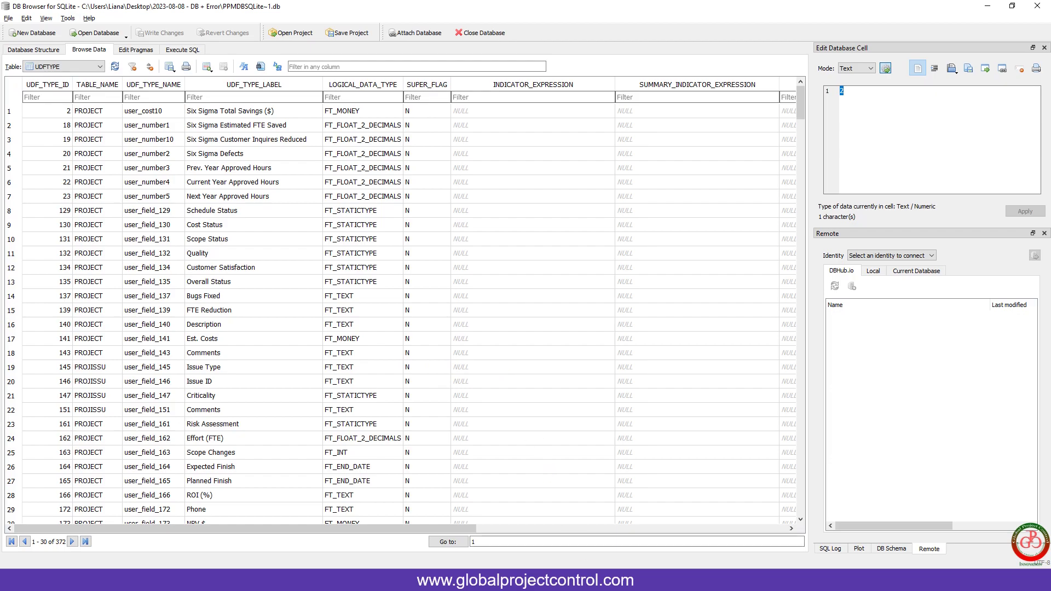
- Compare with the notes, marking the bad row's name user_field_19228 and its FT_DATETIME type
key("alt+Tab")
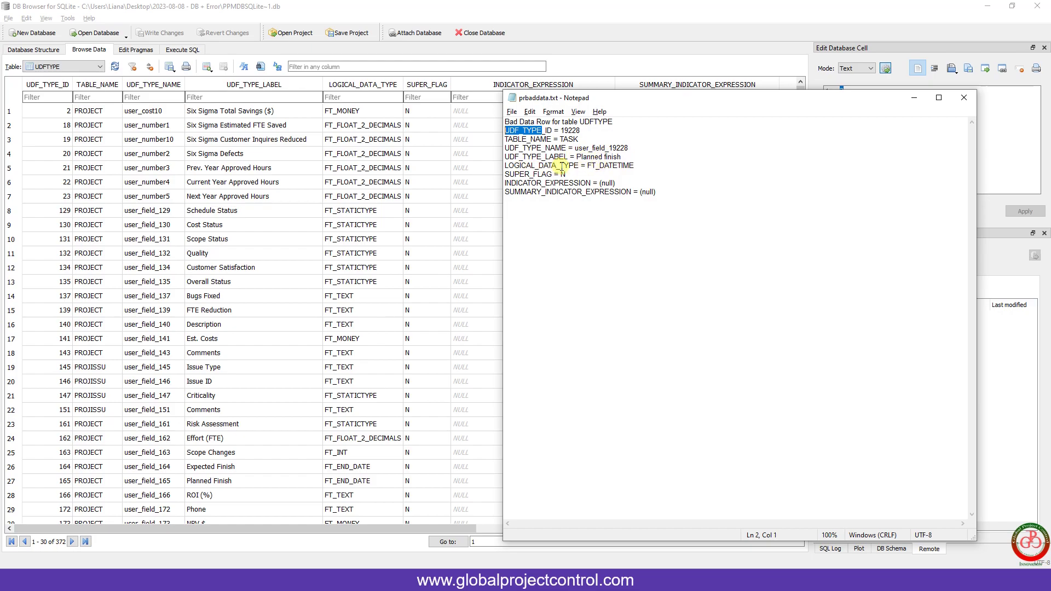
left_click_drag(588, 165, 638, 165)
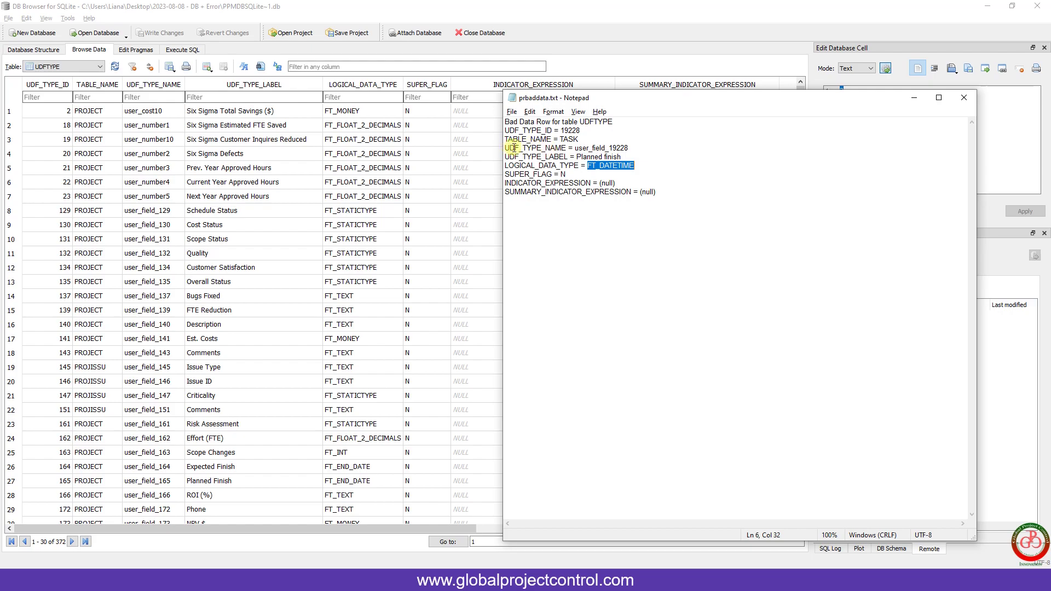
left_click_drag(575, 147, 631, 148)
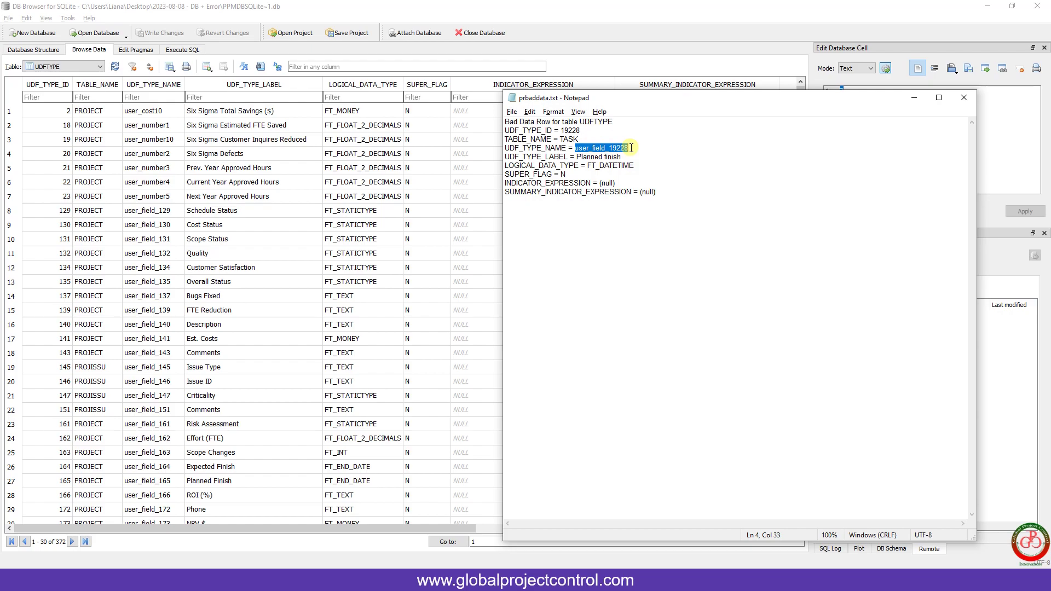
left_click(255, 111)
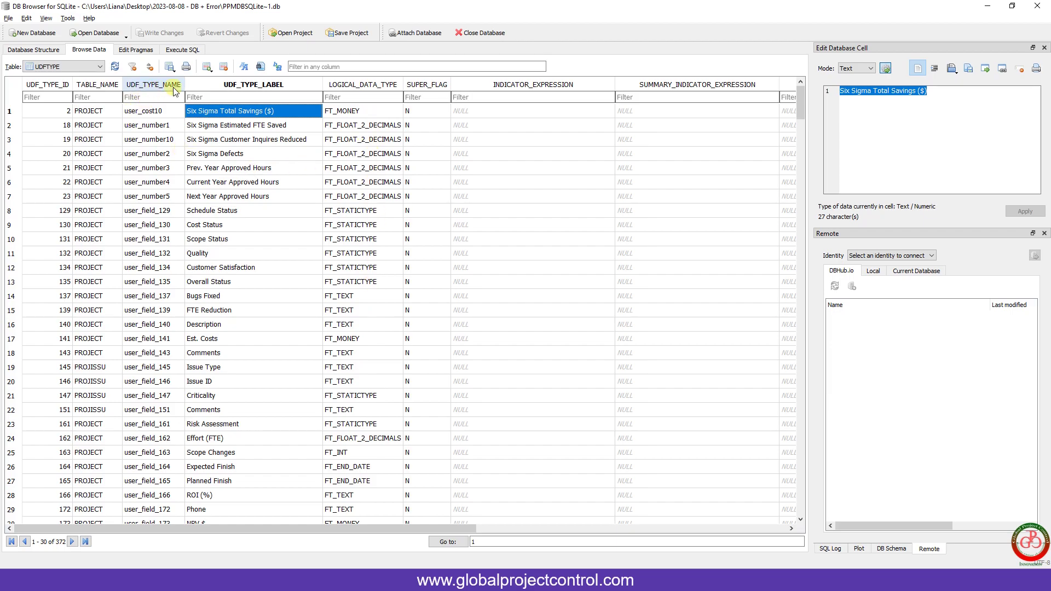
key("alt+Tab")
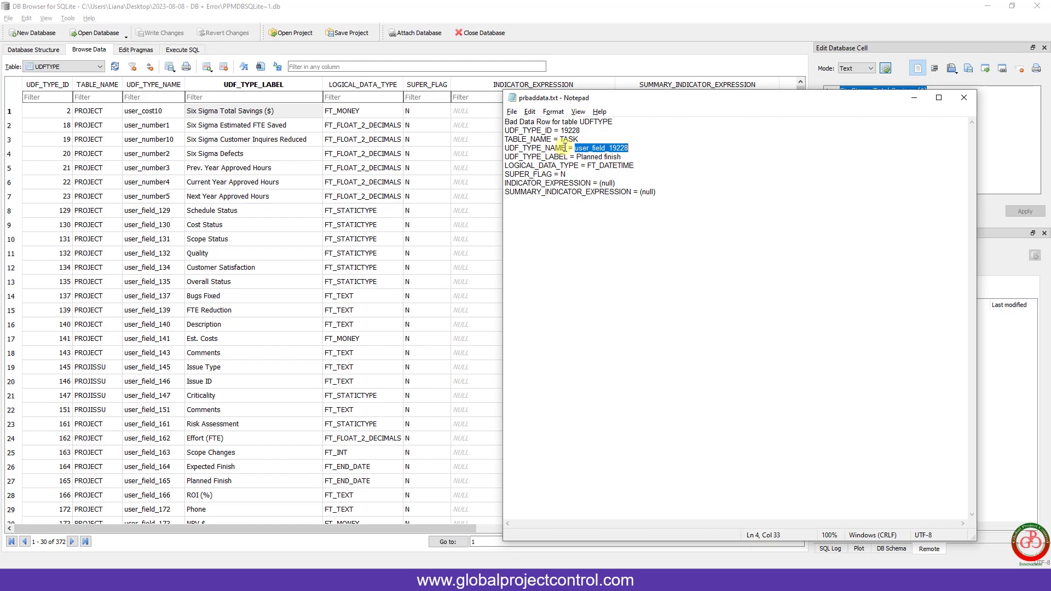
left_click_drag(565, 148, 498, 147)
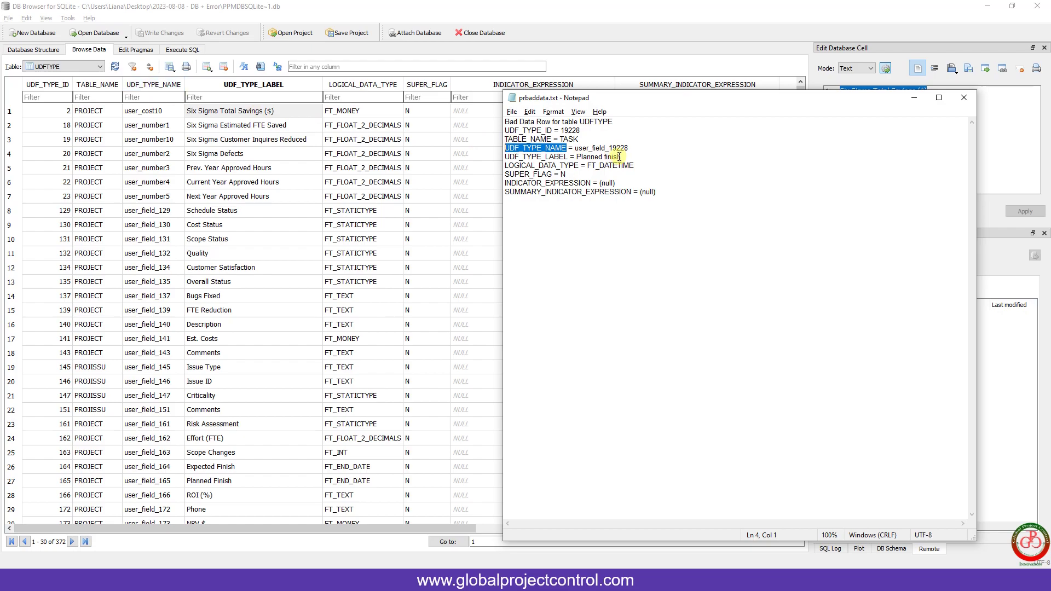
- Filter UDF_TYPE_NAME by 1922, delete the user_field_19228 record, and clear the filter
left_click(152, 98)
type("19228")
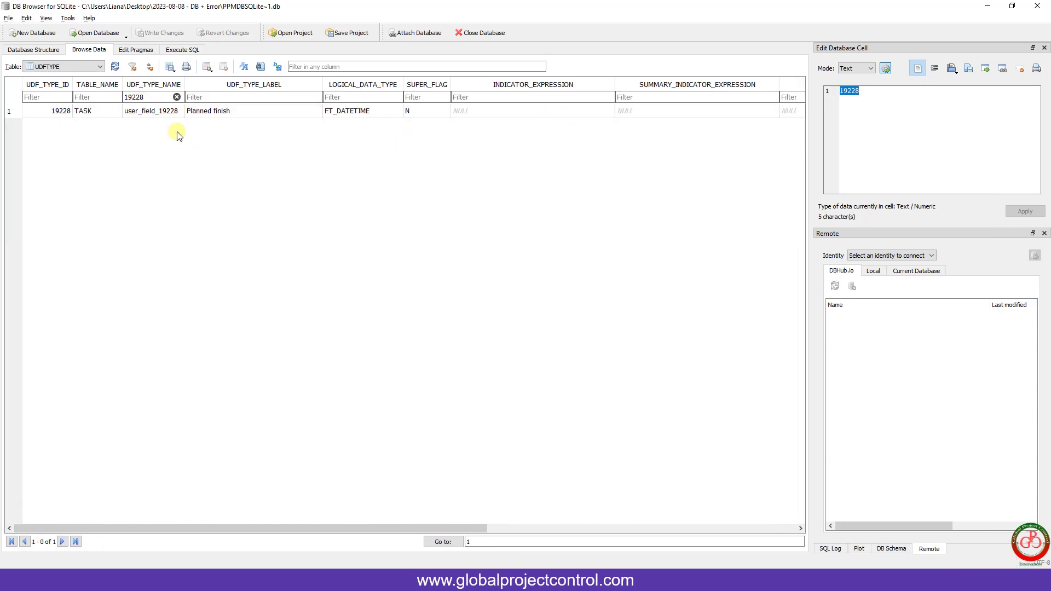
left_click(165, 114)
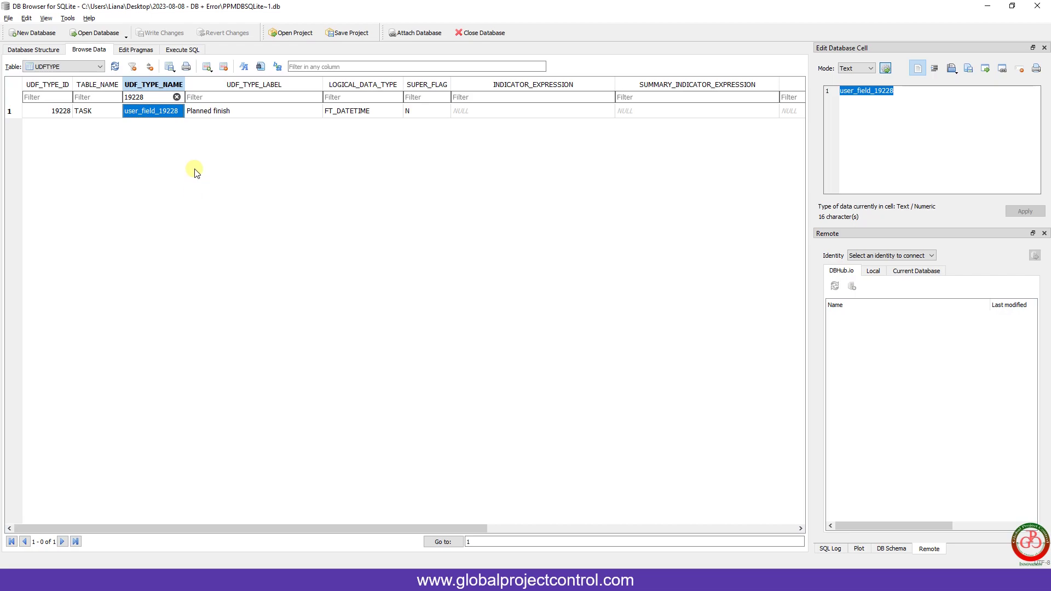
left_click(223, 67)
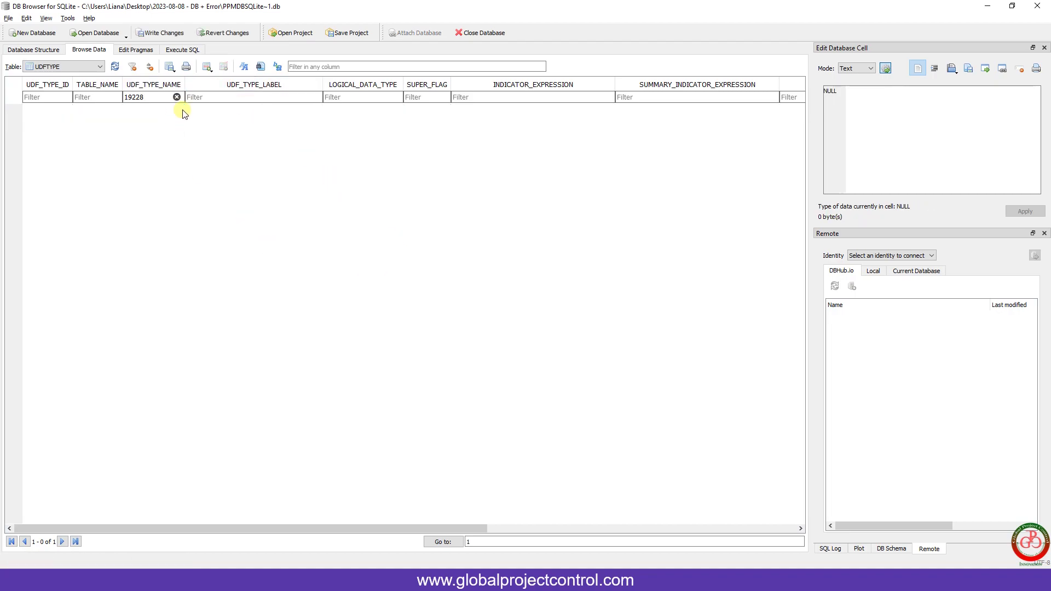
left_click(131, 68)
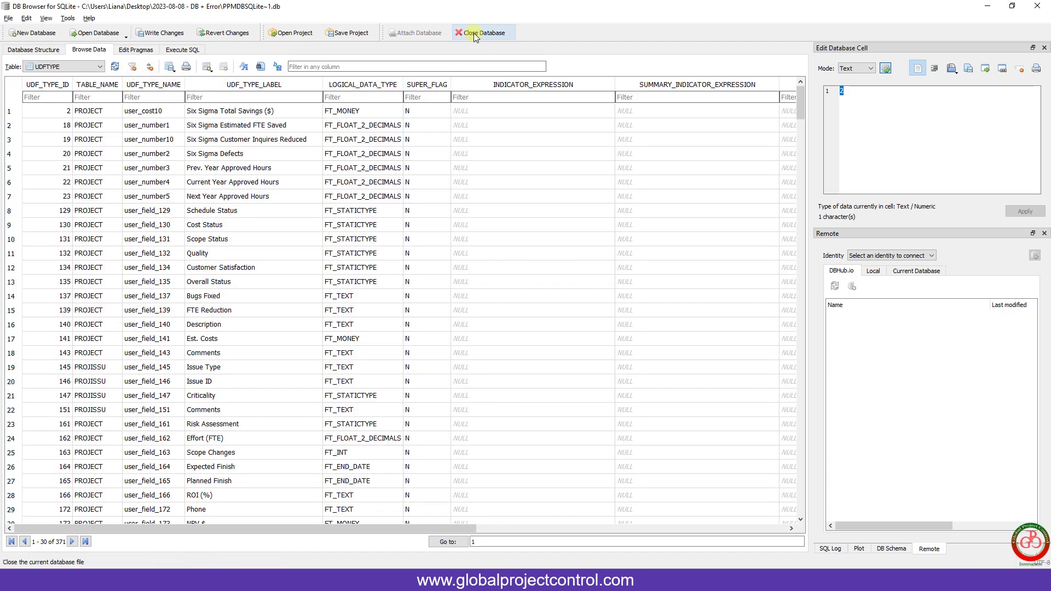
- Write the UDFTYPE row deletion to the database file, then close the database
left_click(157, 34)
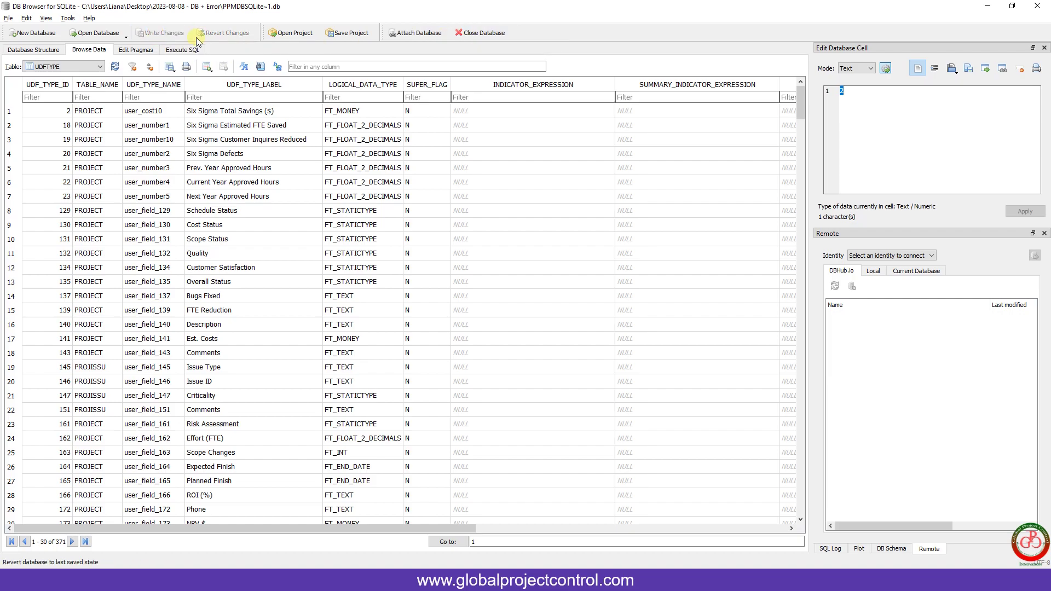
left_click(467, 33)
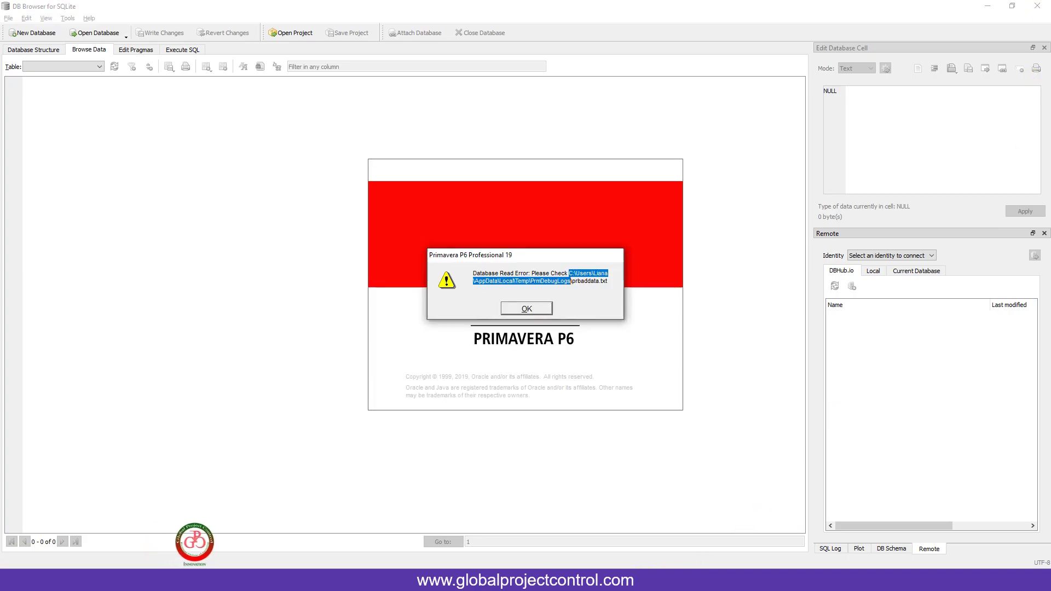
- Dismiss the database read and application errors, then log in to P6 with the account password
left_click(521, 309)
left_click(621, 327)
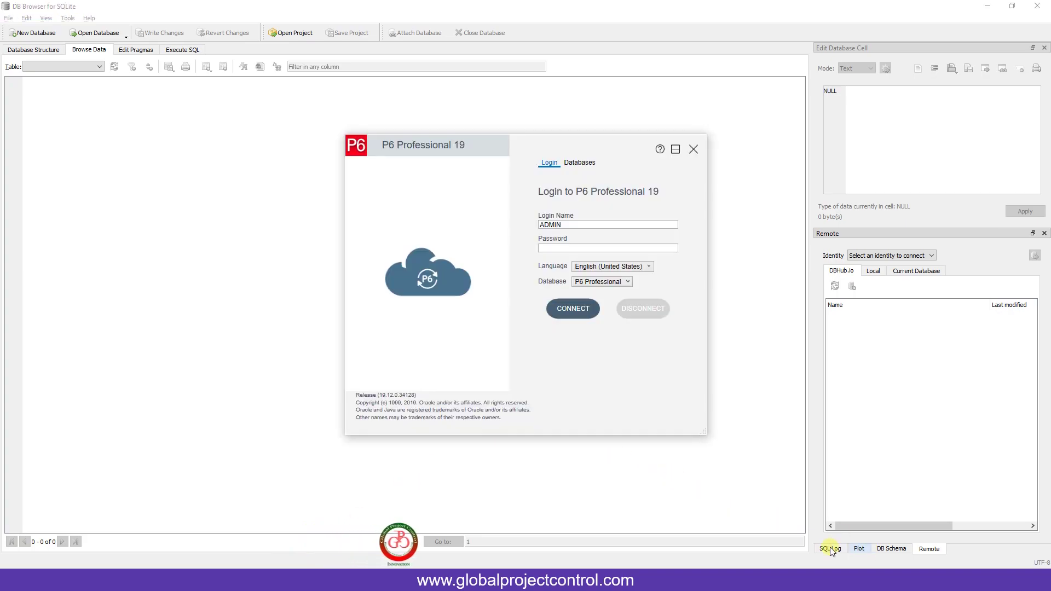
left_click(571, 247)
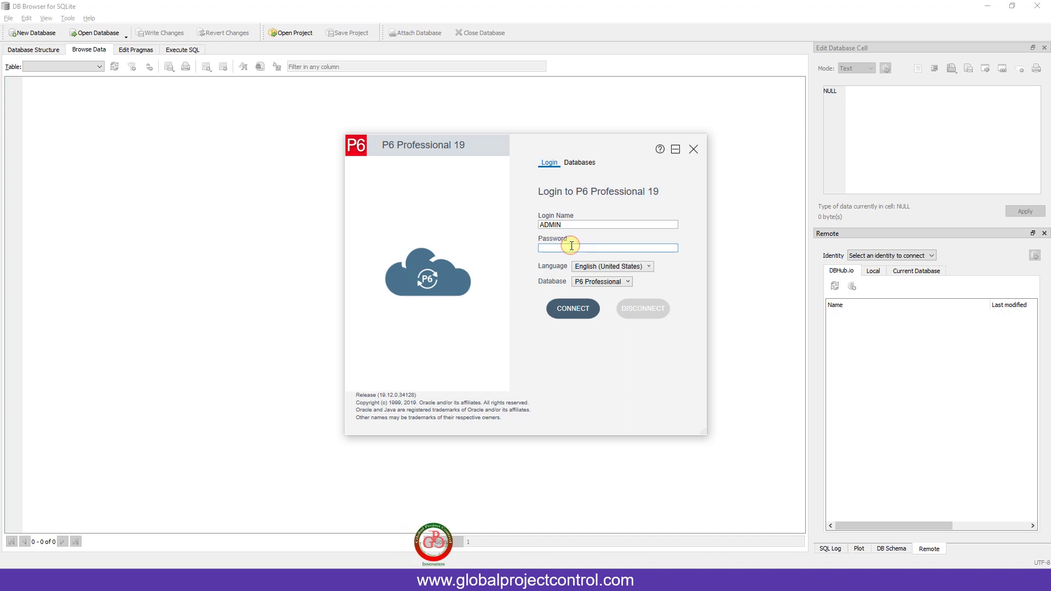
type("admin")
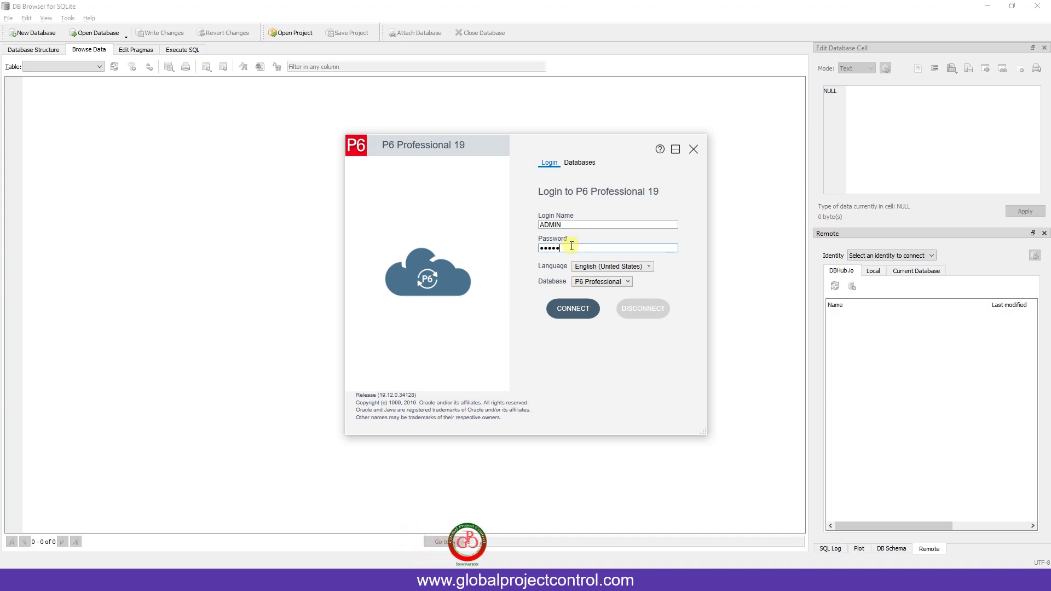
key("Return")
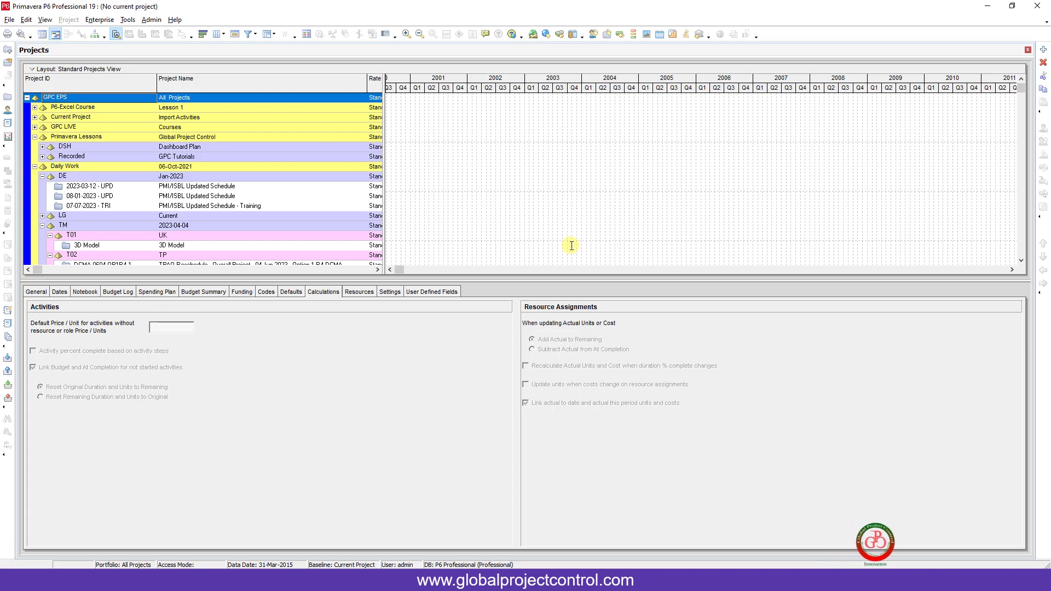
- Collapse the Primavera Lessons and Daily Work nodes in the EPS tree
left_click(35, 137)
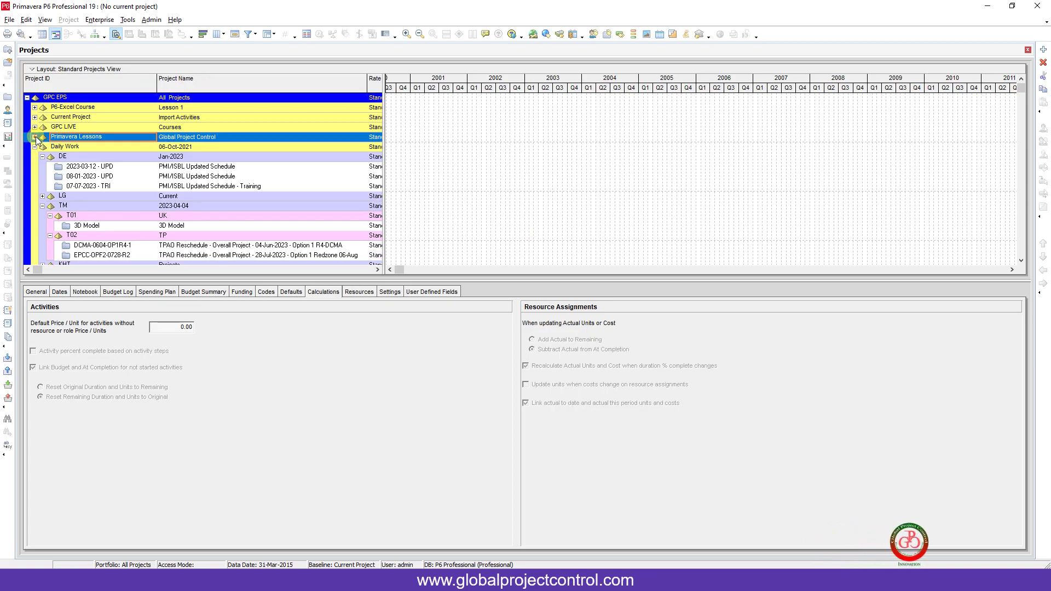
left_click(34, 146)
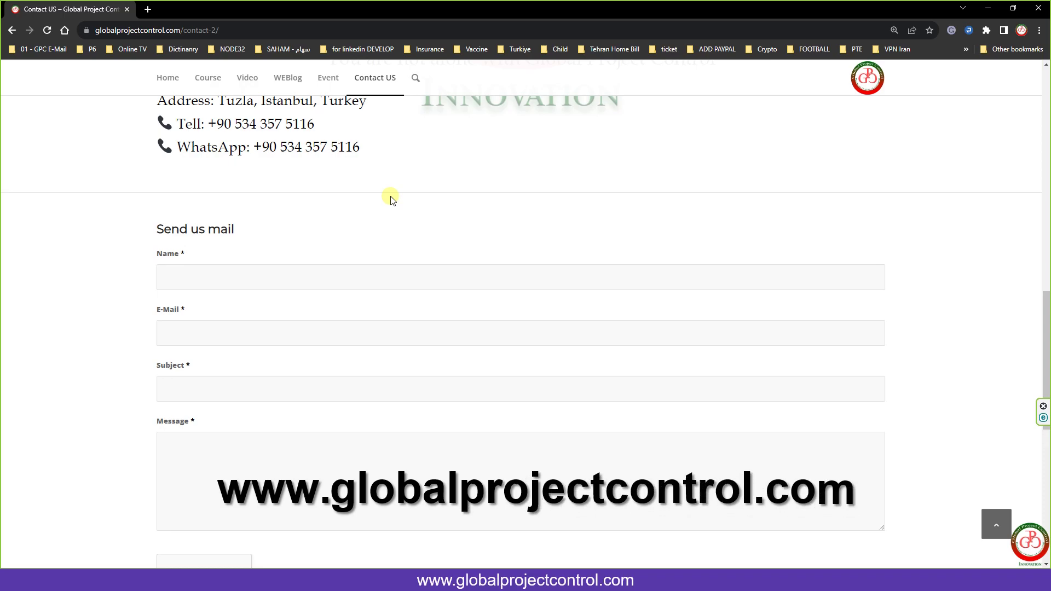
scroll(391, 198, "up", 8)
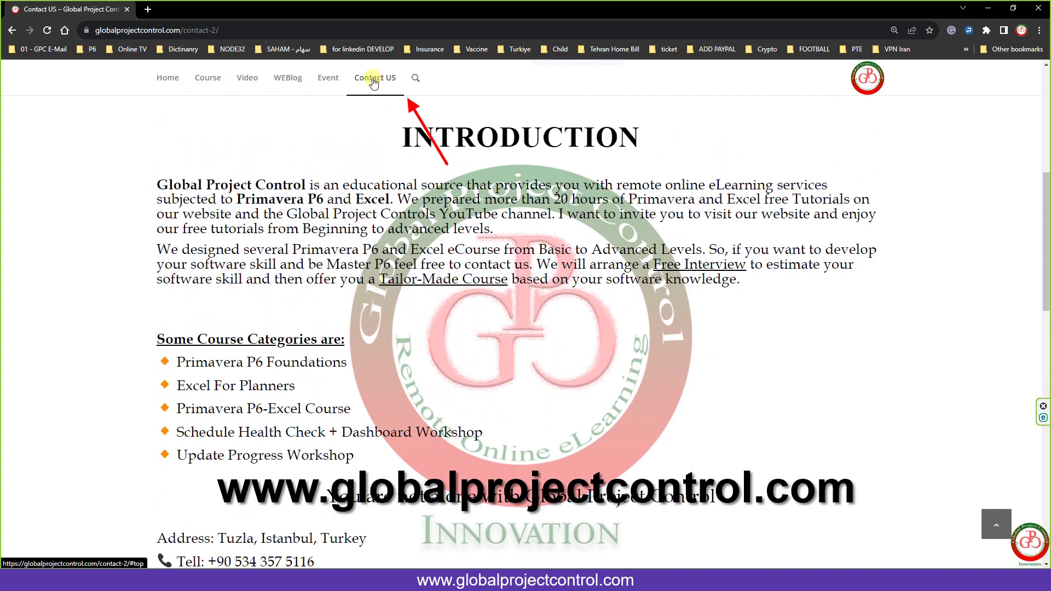
scroll(383, 78, "down", 9)
scroll(351, 208, "down", 1)
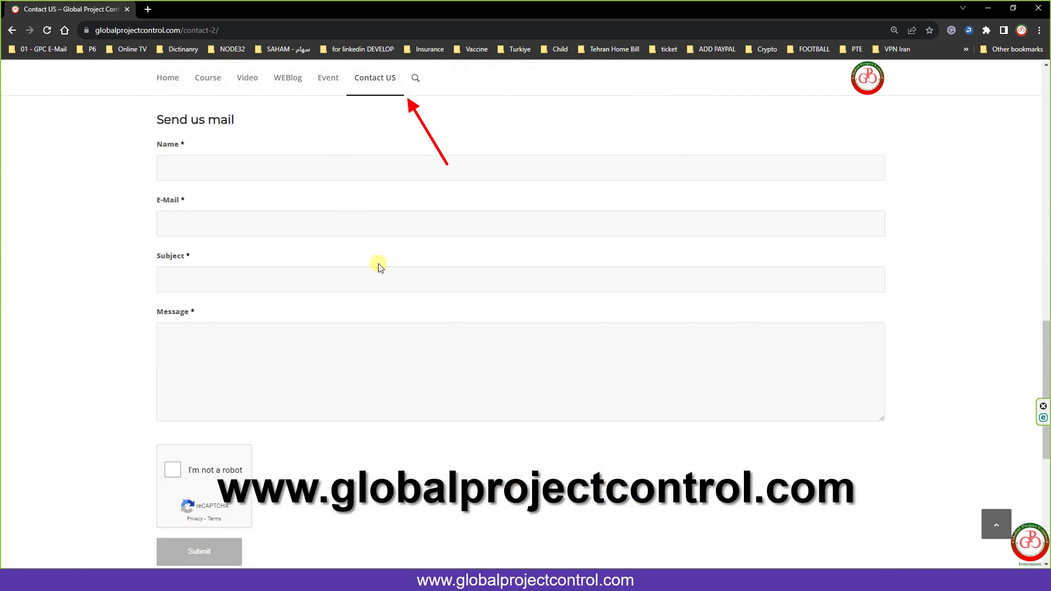